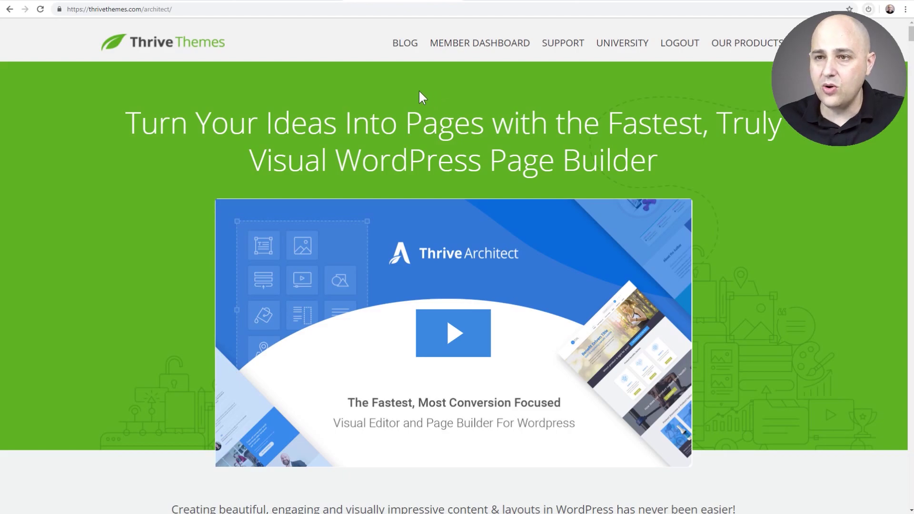
- Bring up the CartFlows account's API Downloads page listing CartFlows, CartFlows Pro and Thrive Architect Flows
left_click(516, 3)
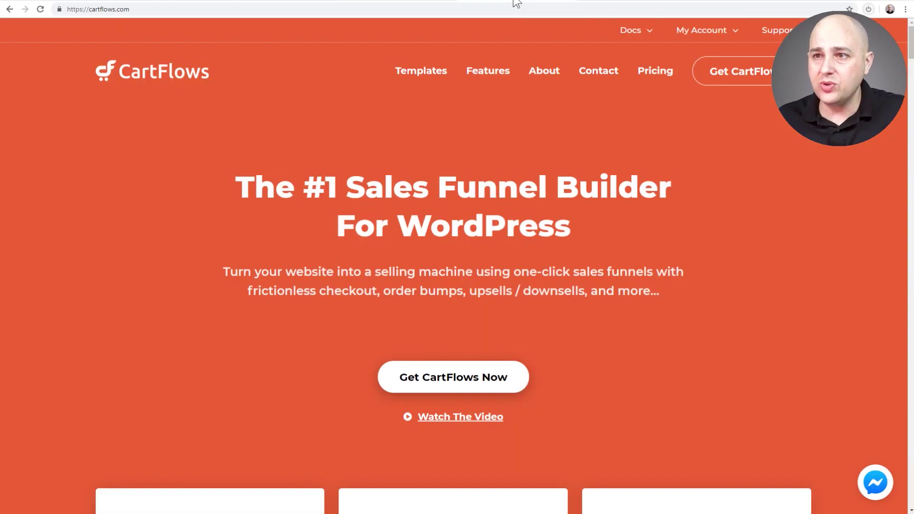
left_click(611, 3)
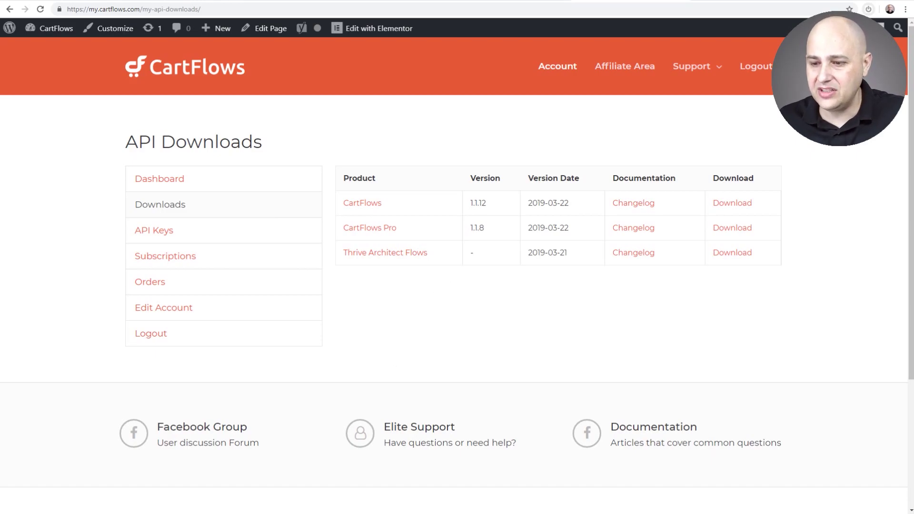
key("alt+Tab")
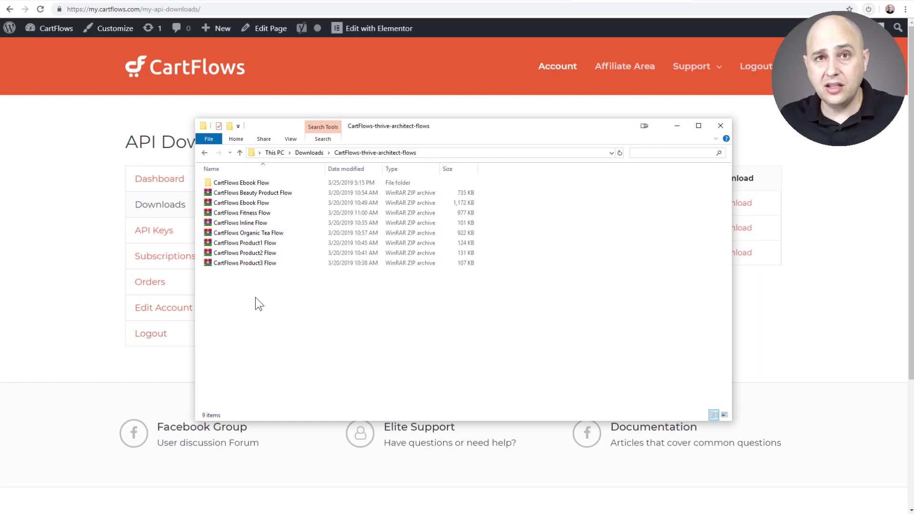
- Leave the CartFlows-thrive-architect-flows folder for the local WordPress site's dashboard
left_click(188, 116)
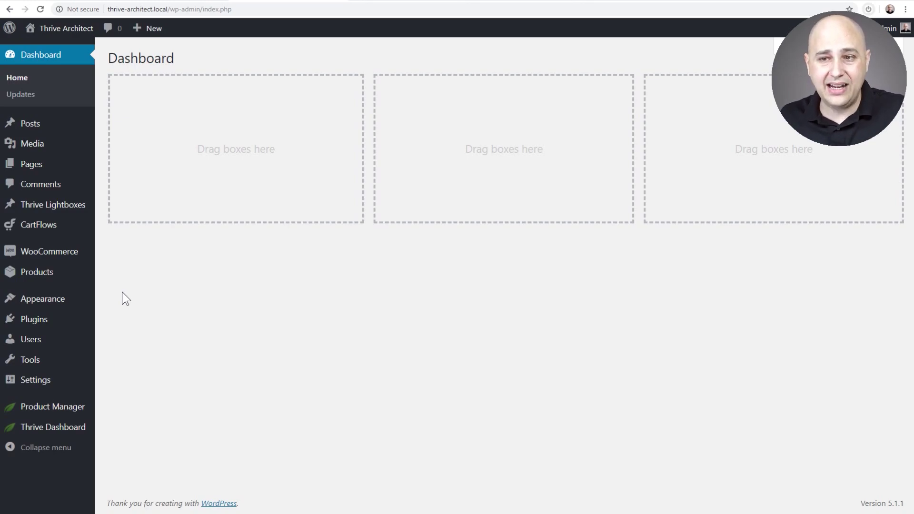
- Reach the CartFlows Import Flows page with the downloaded templates folder ready for browsing
left_click(61, 280)
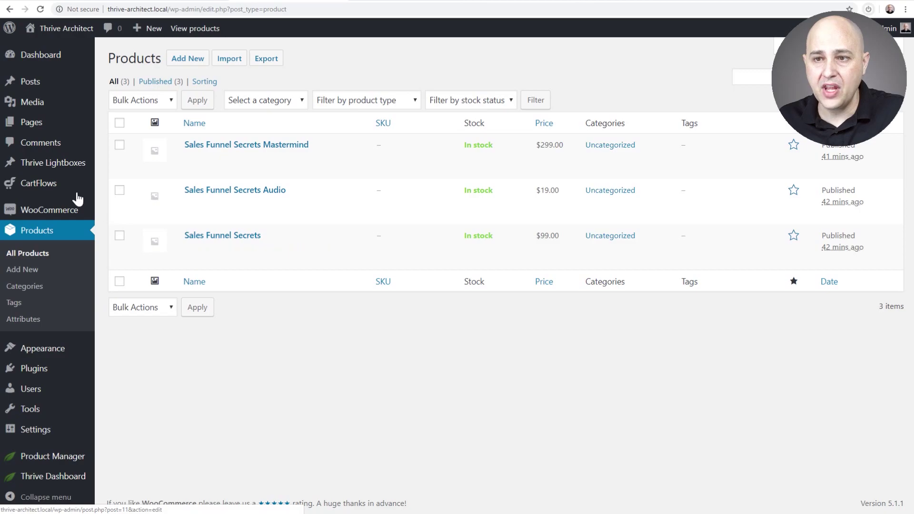
left_click(53, 183)
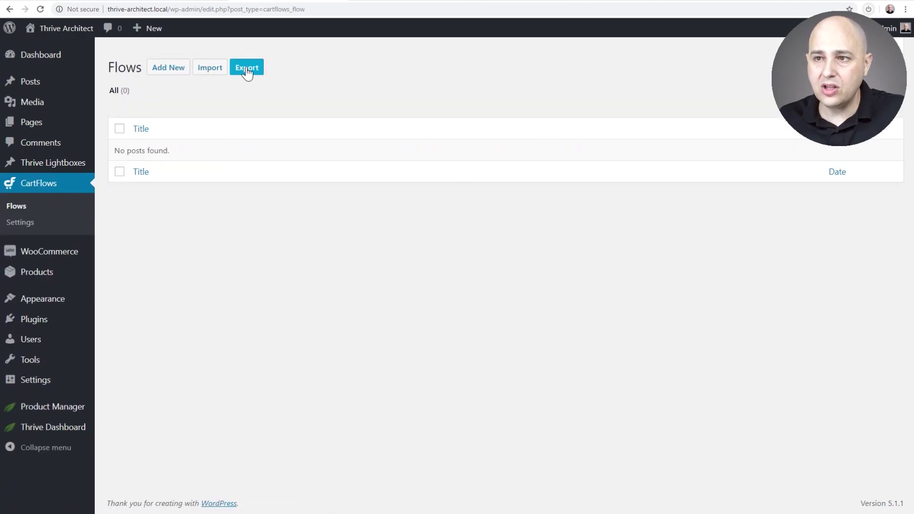
left_click(214, 71)
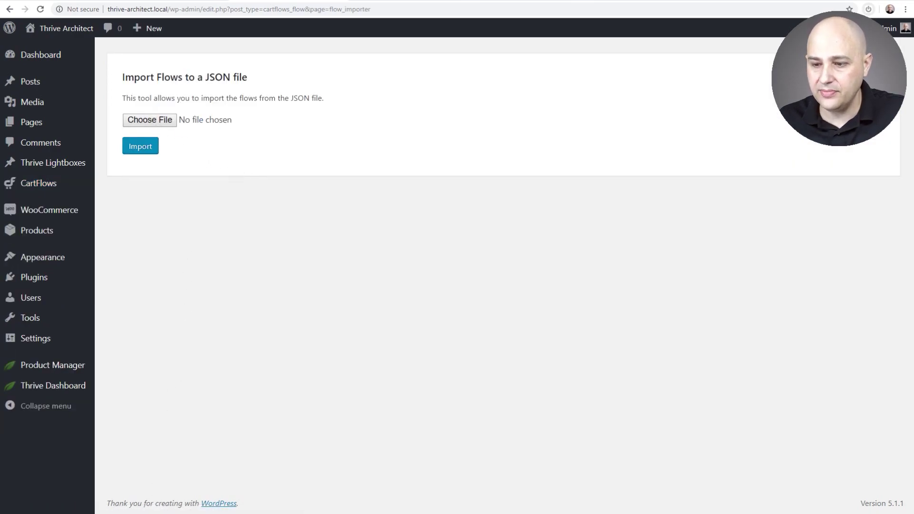
left_click(224, 511)
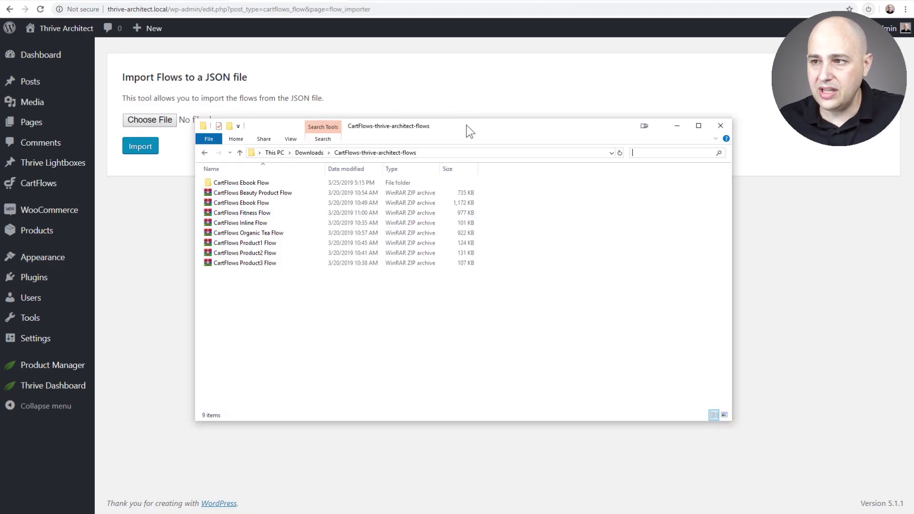
- Import the Ebook flow from the CartFlows Ebook Flow JSON file and return to the Flows list
left_click_drag(466, 125, 452, 180)
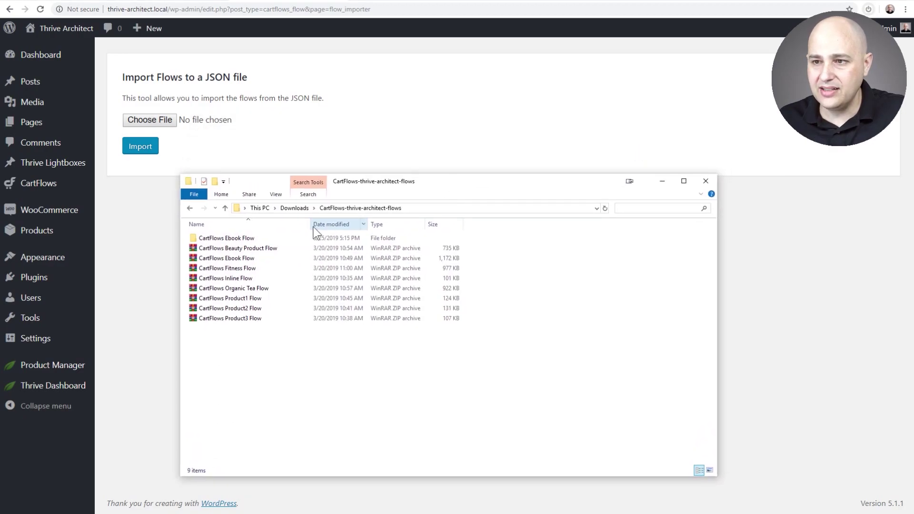
double_click(228, 240)
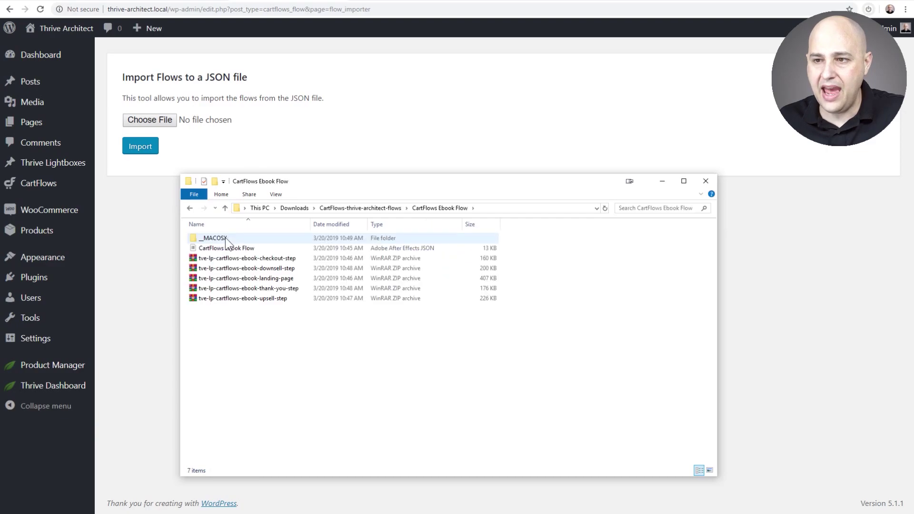
left_click(214, 249)
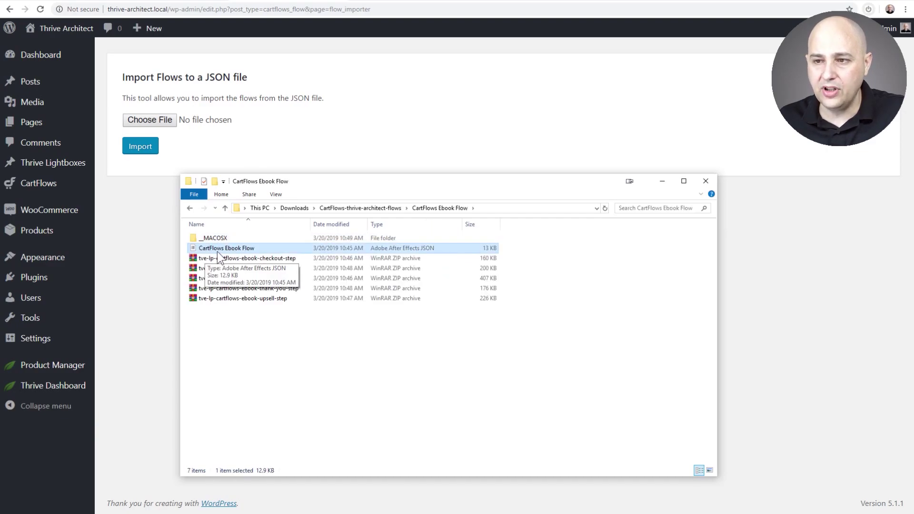
left_click_drag(216, 250, 196, 118)
left_click(134, 146)
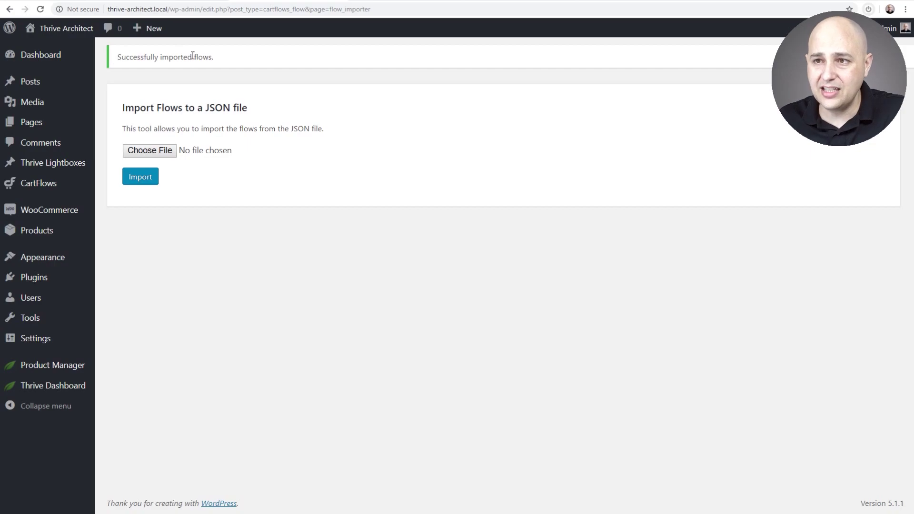
left_click(40, 188)
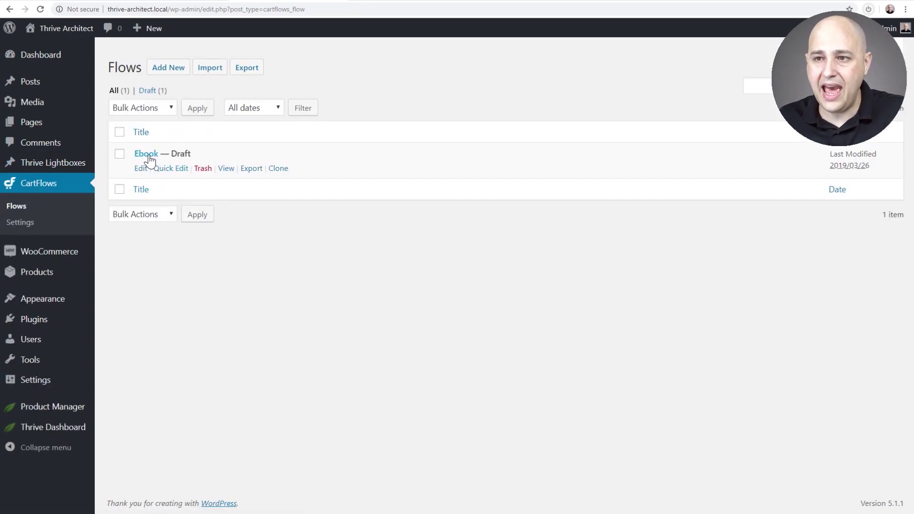
- Open the Ebook flow's Ebook Landing step in Thrive Architect
left_click(147, 155)
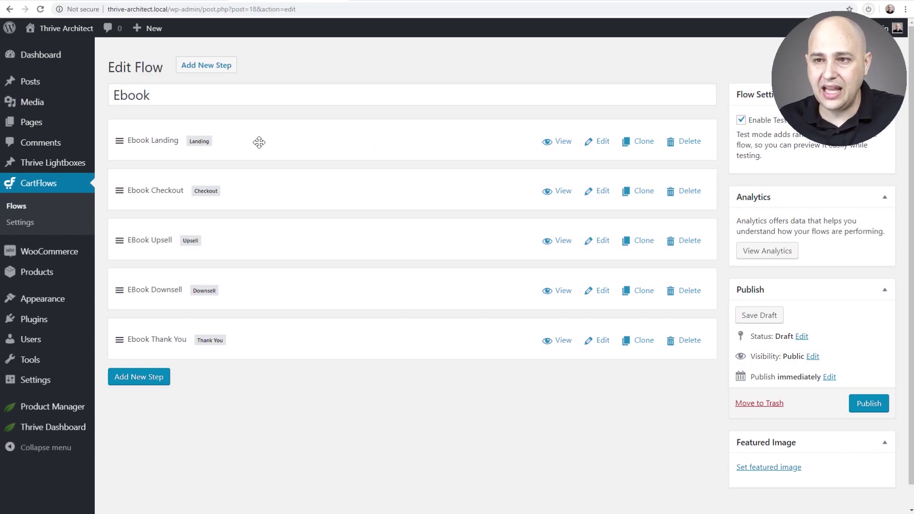
left_click(596, 145)
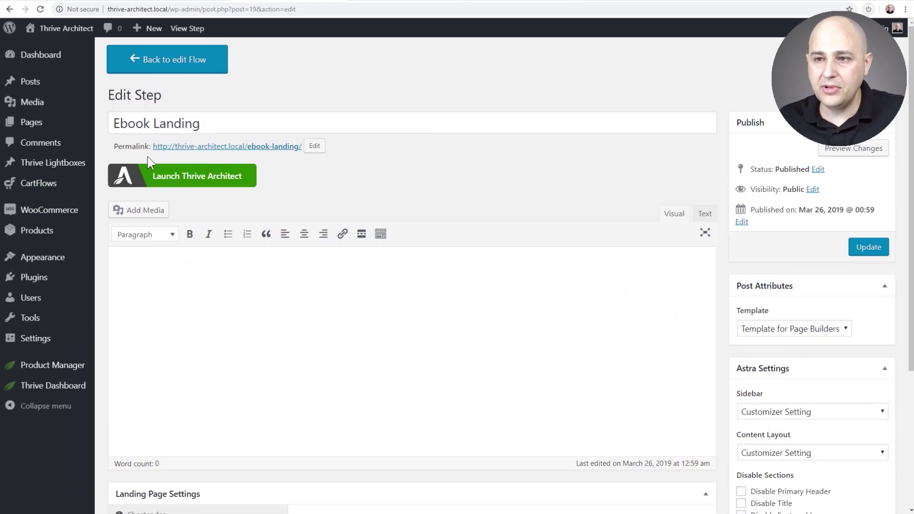
left_click(188, 183)
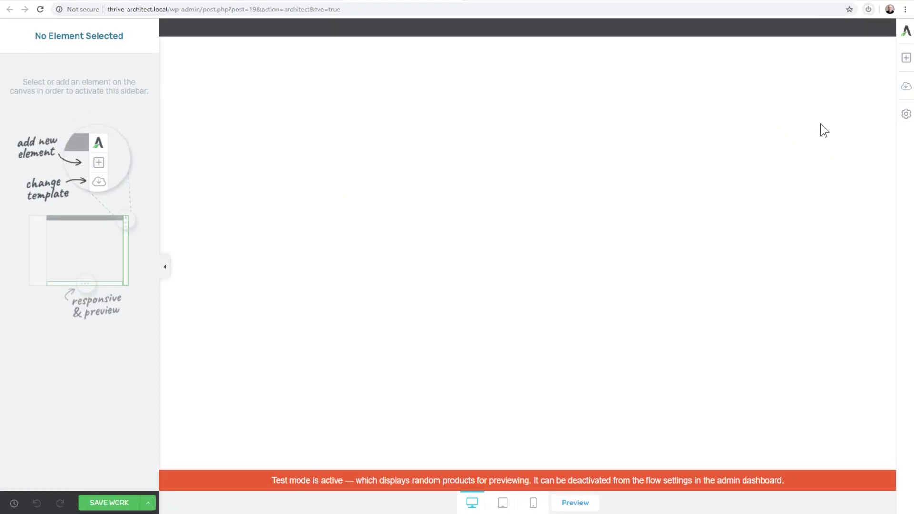
- Choose Import Landing Page from the settings gear and confirm the overwrite warning
left_click(906, 115)
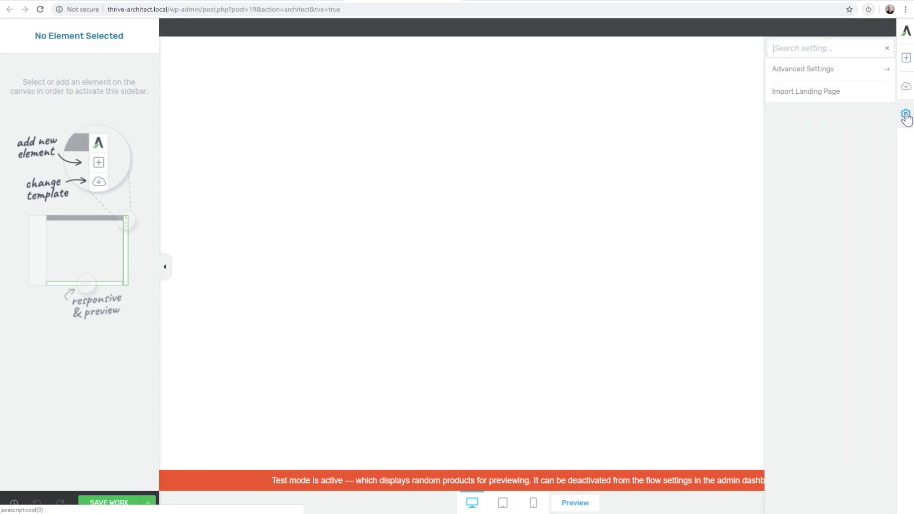
left_click(798, 100)
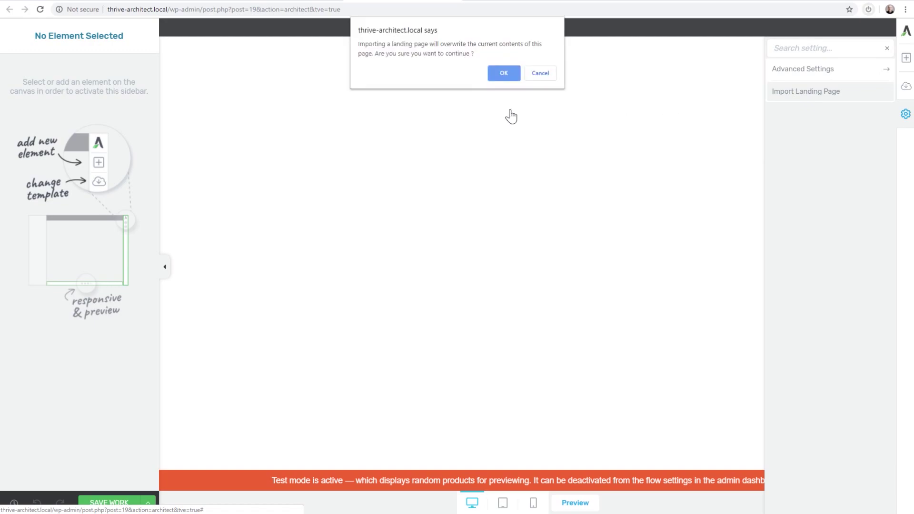
left_click(498, 74)
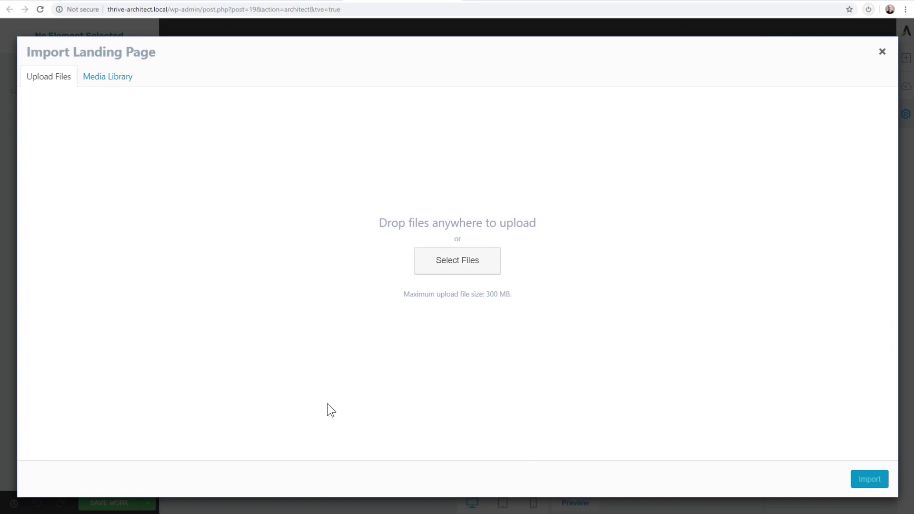
- Upload tve-lp-cartflows-ebook-landing-page.zip and import it into the Ebook Landing step
key("alt+Tab")
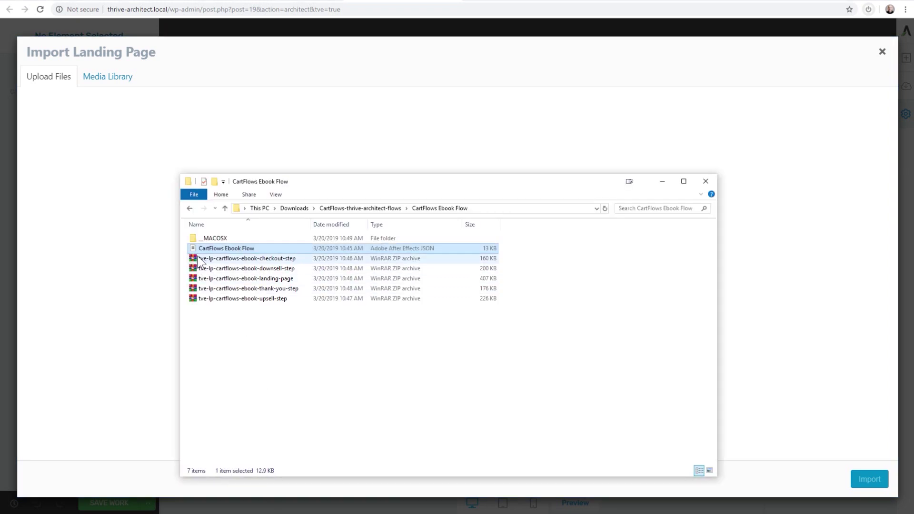
left_click(209, 260)
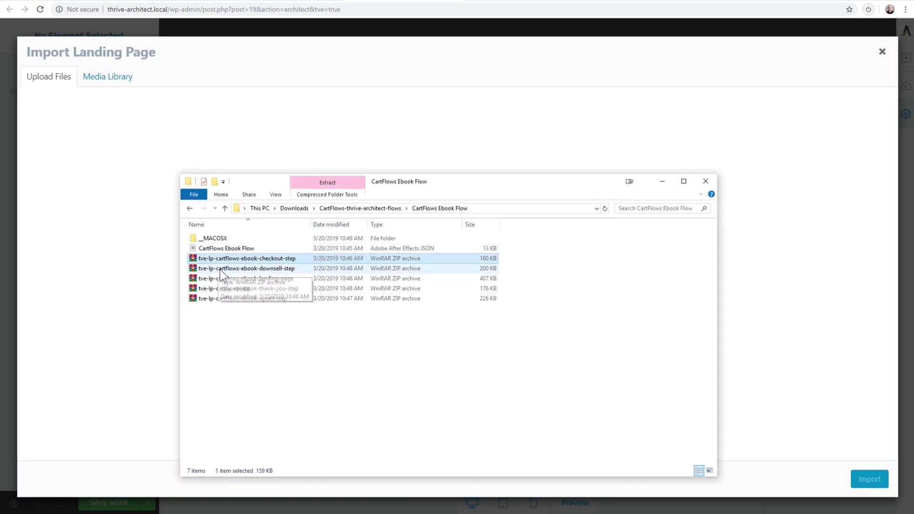
left_click(258, 278)
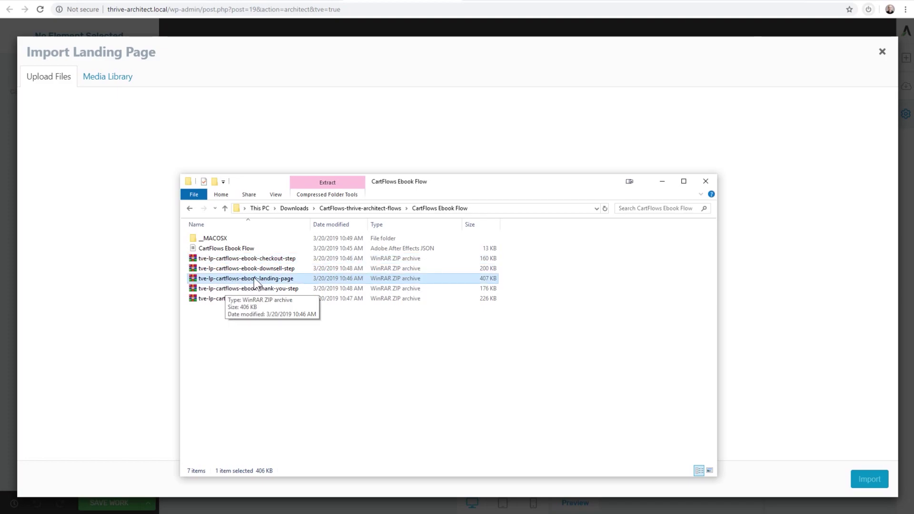
left_click_drag(254, 277, 118, 163)
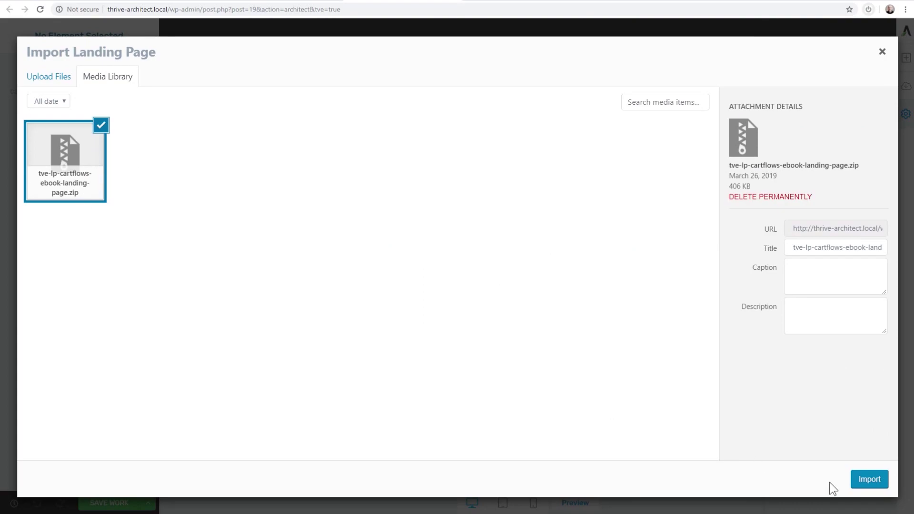
left_click(870, 479)
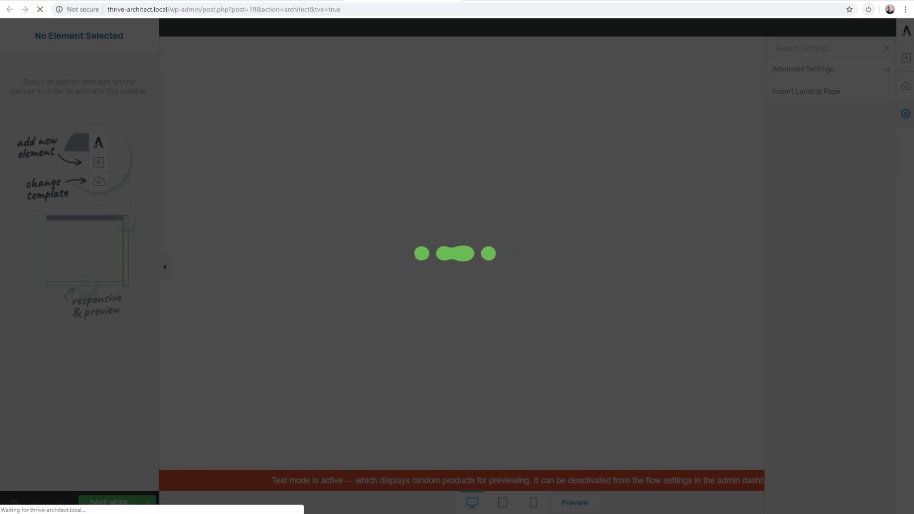
key("alt+Tab")
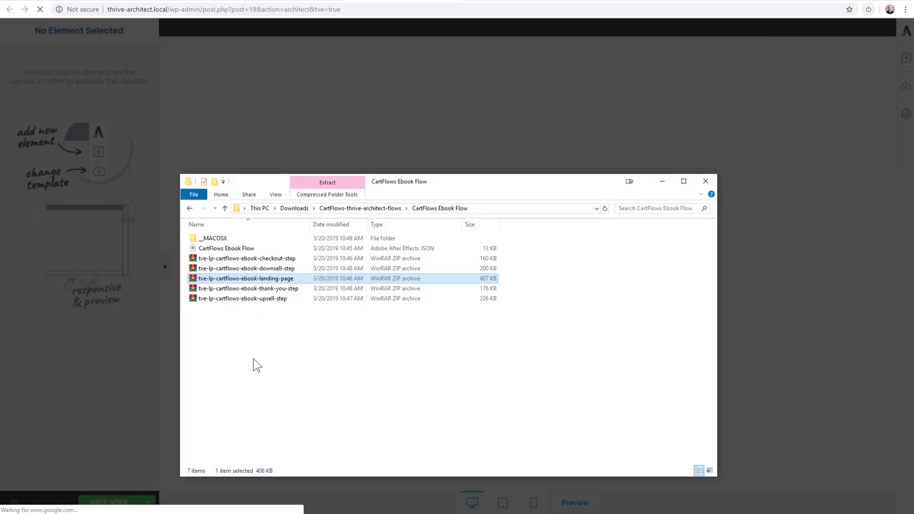
- Look over the checkout, upsell and thank-you template zips in the ebook flow folder
left_click(253, 259)
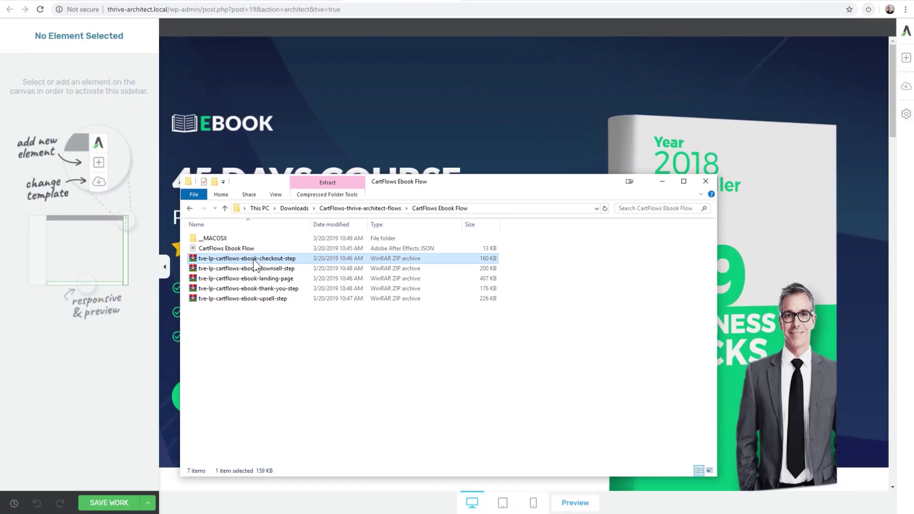
left_click(262, 277)
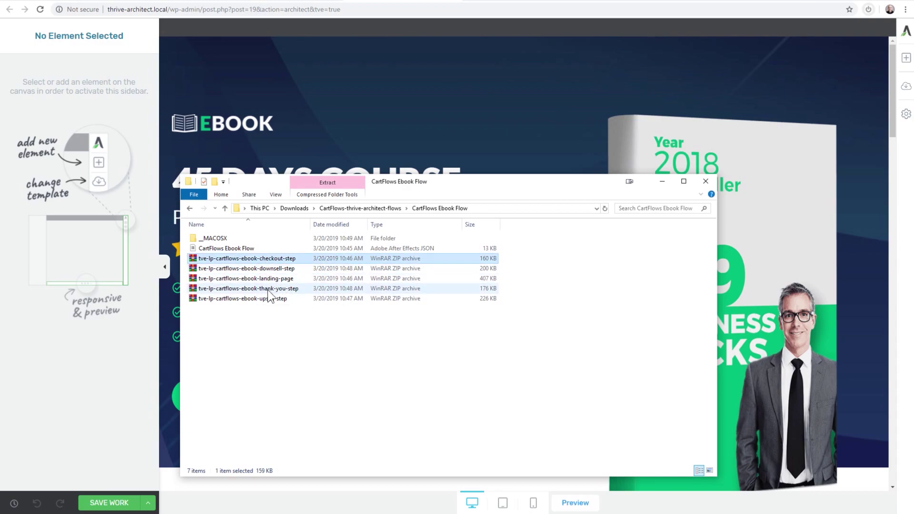
left_click(270, 298)
left_click(269, 268)
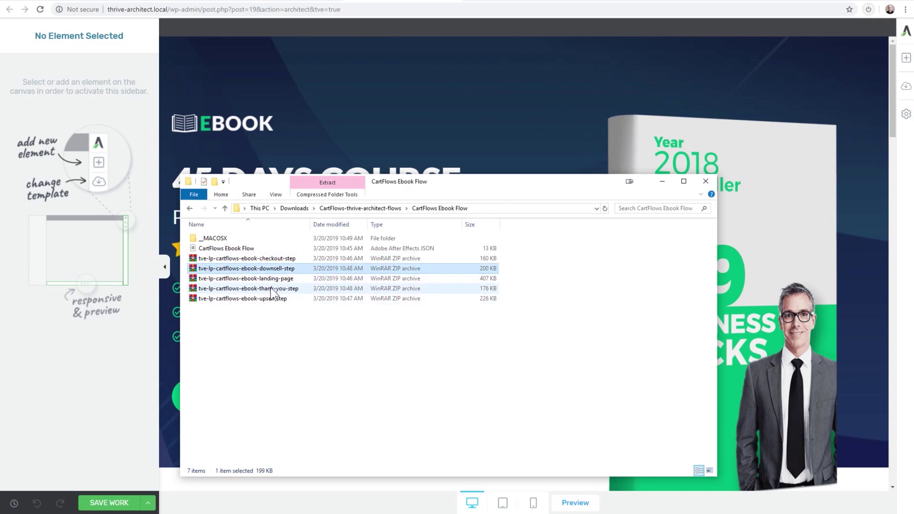
left_click(271, 287)
- Scroll through the imported 45 DAYS COURSE landing page to review it before saving
left_click(434, 126)
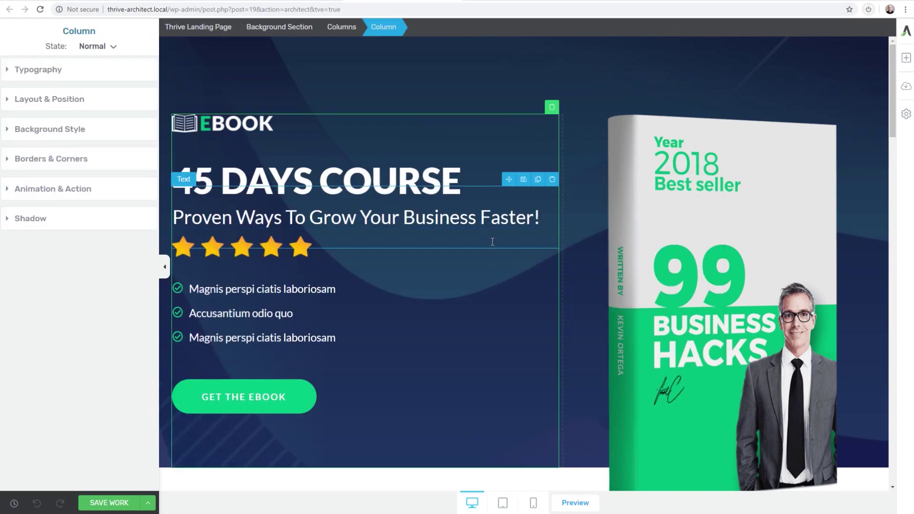
scroll(495, 261, "down", 6)
scroll(495, 261, "down", 5)
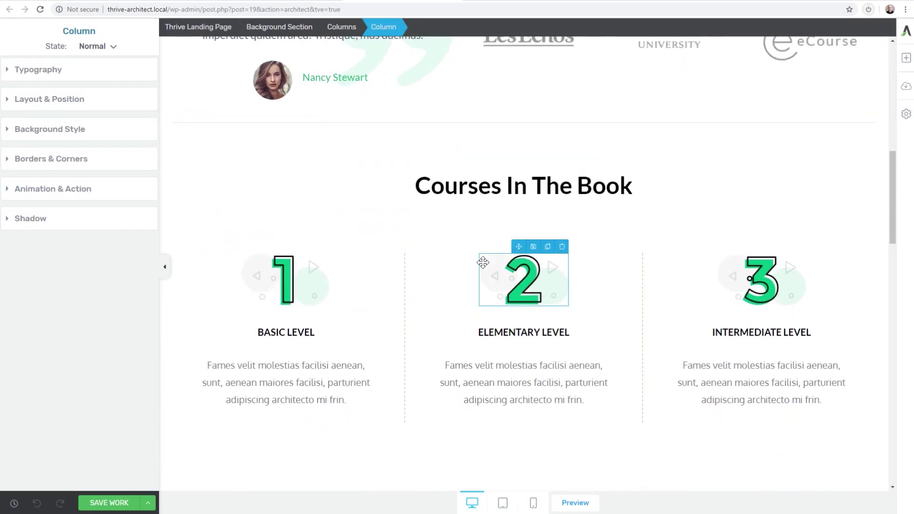
scroll(483, 262, "down", 10)
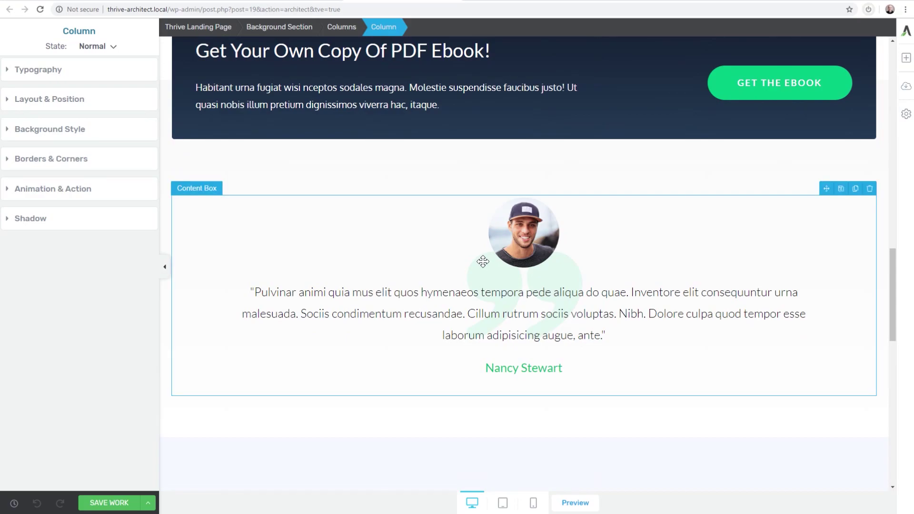
left_click(148, 503)
- Save and exit the landing page, then open the Ebook Checkout step for editing
left_click(38, 481)
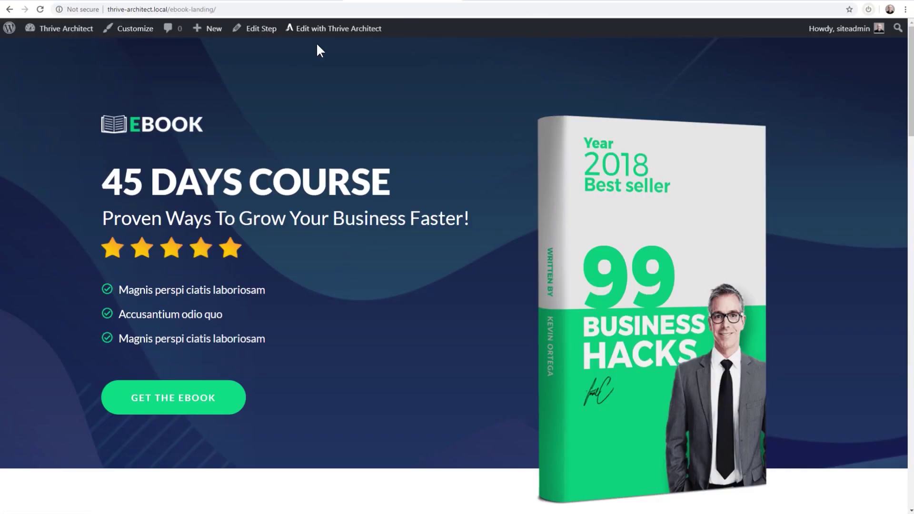
key("alt+Left")
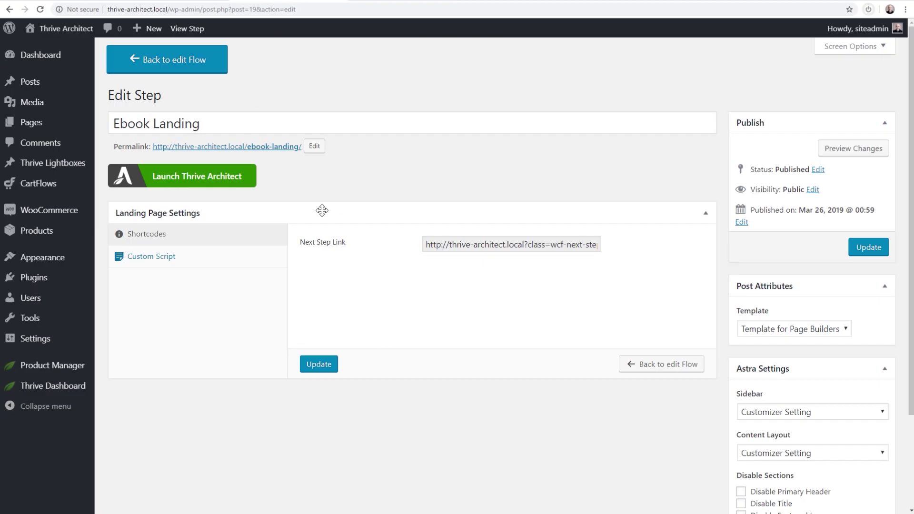
left_click(164, 62)
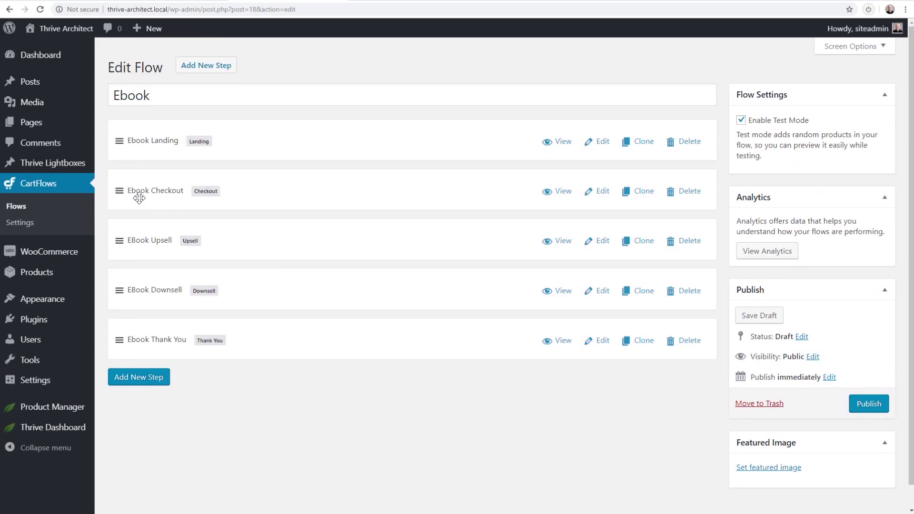
left_click(602, 196)
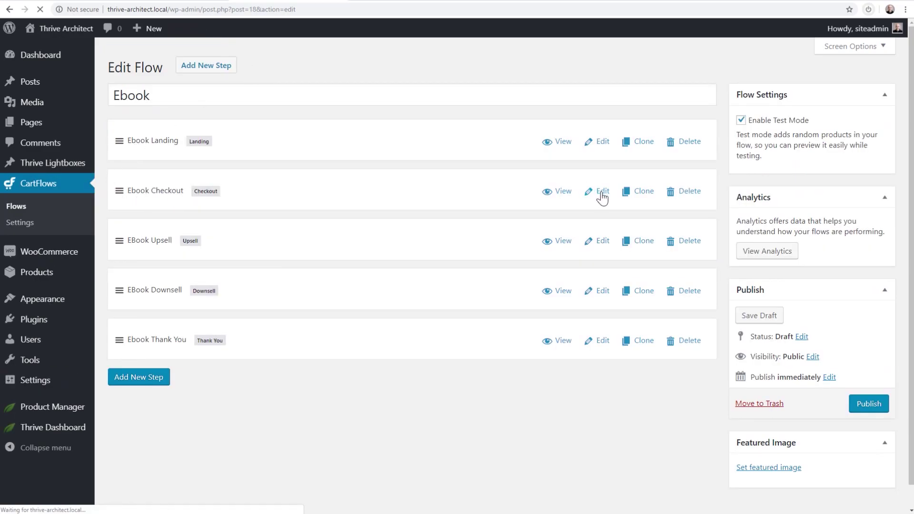
- Set the Ebook Checkout step's product to Sales Funnel Secrets (#11)
scroll(420, 198, "down", 2)
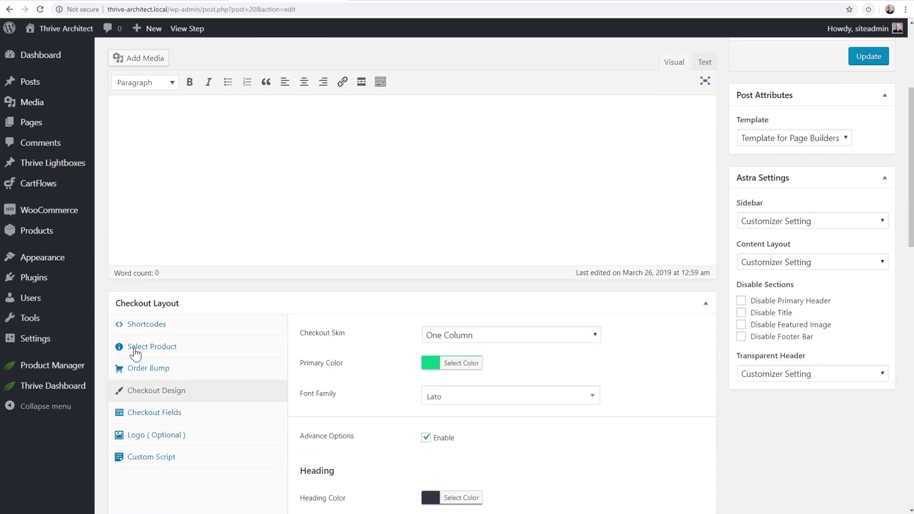
left_click(136, 350)
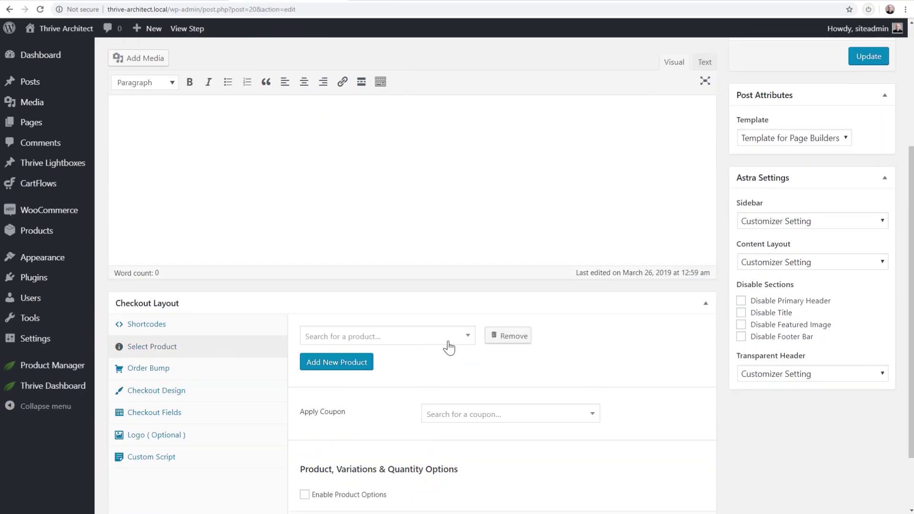
left_click(452, 340)
type("sales")
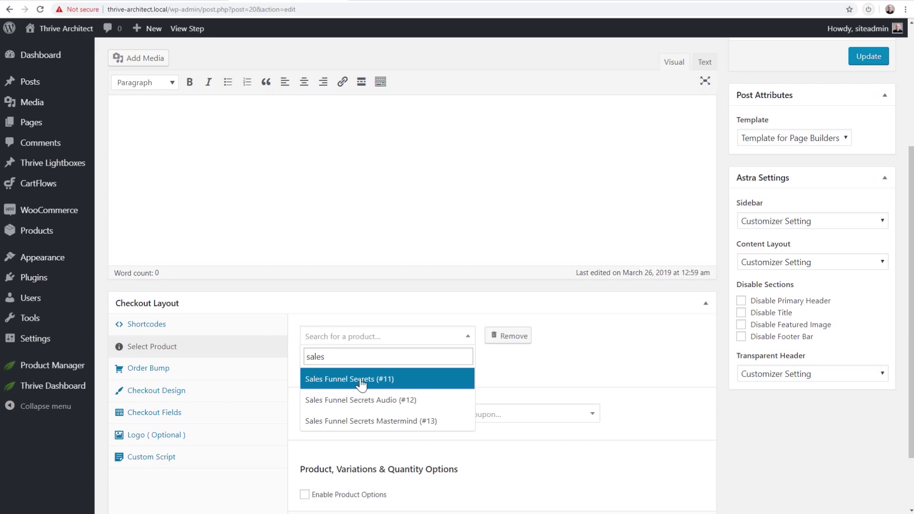
left_click(364, 378)
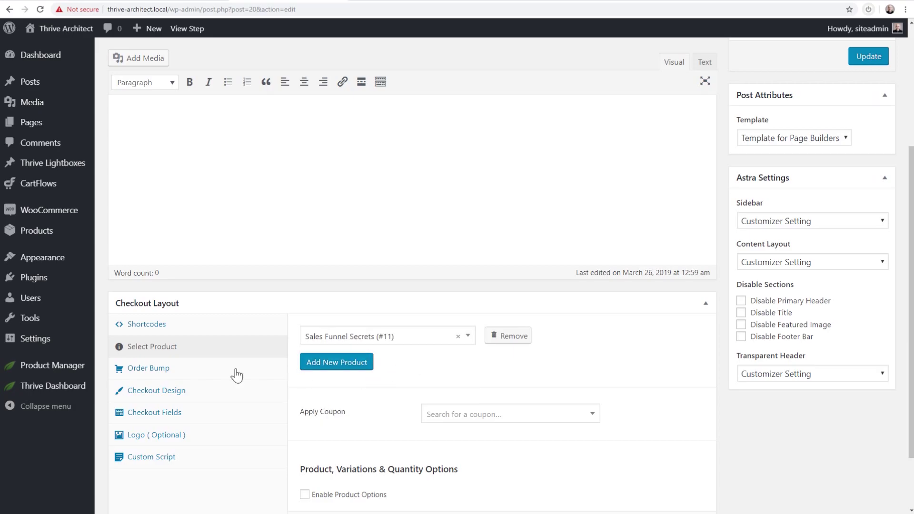
- Check the order bump product settings and update the checkout step
left_click(151, 371)
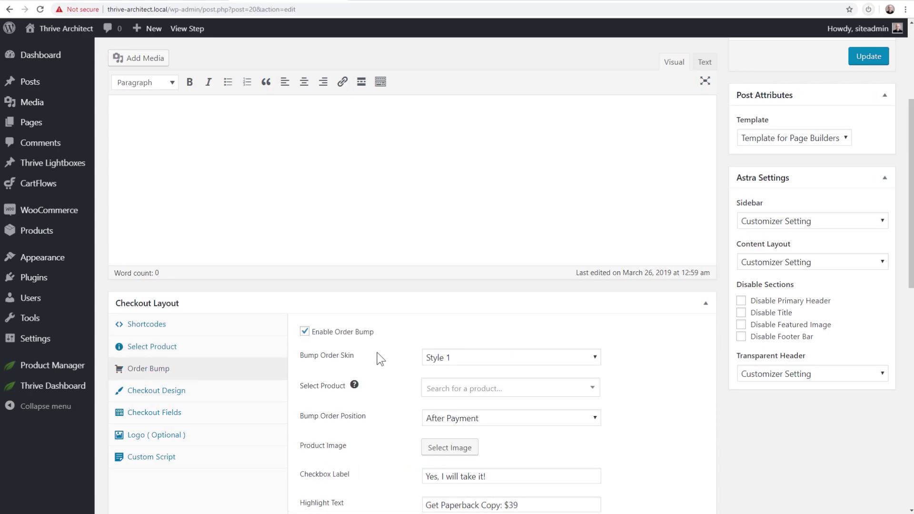
scroll(378, 353, "down", 1)
scroll(265, 369, "up", 2)
scroll(381, 351, "down", 4)
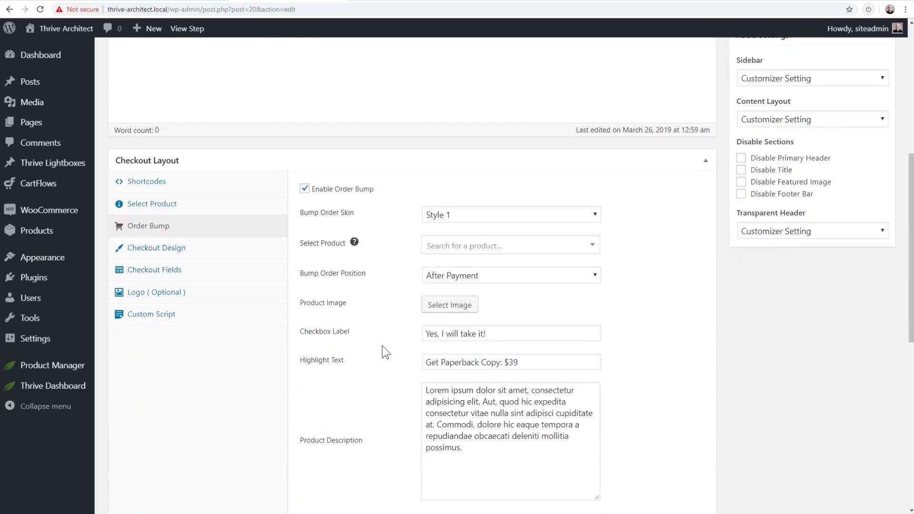
left_click(470, 254)
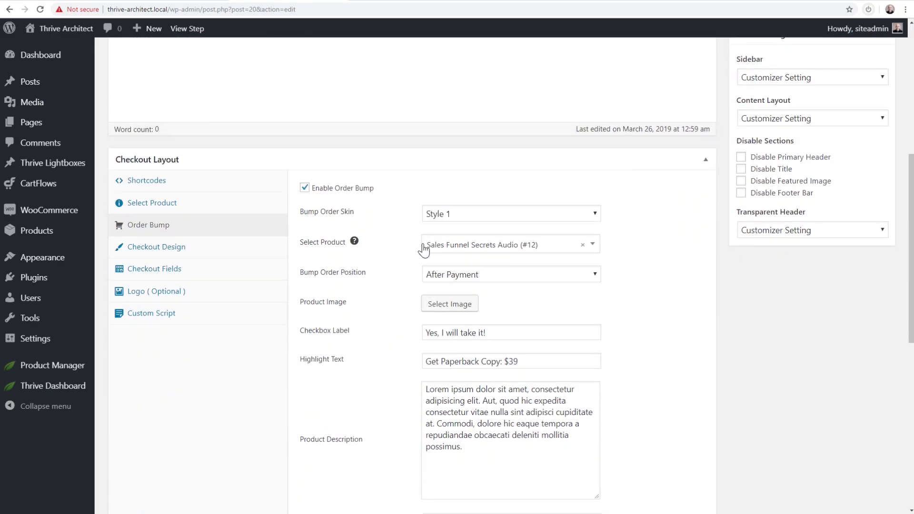
scroll(689, 249, "up", 6)
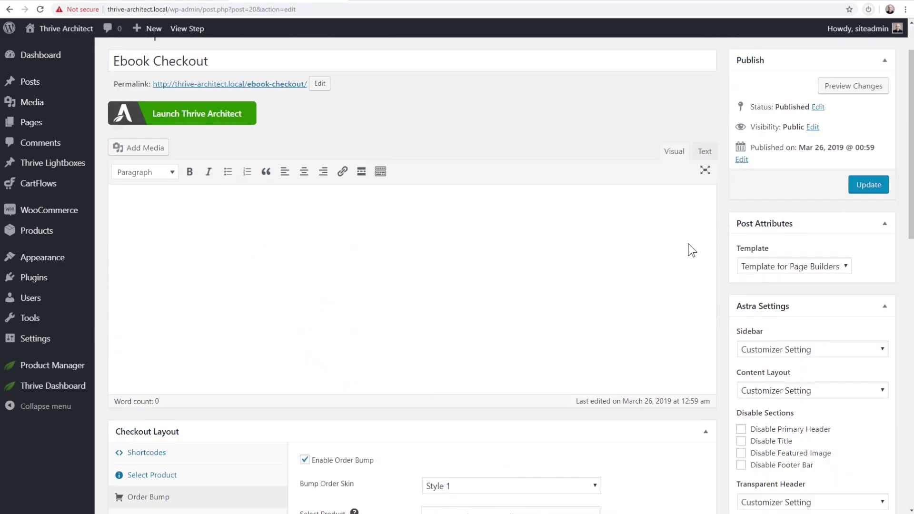
left_click(860, 204)
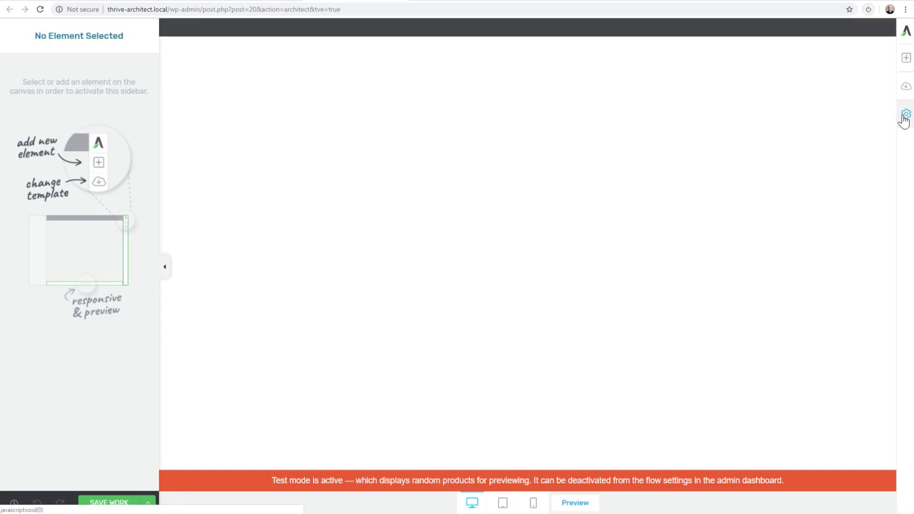
left_click(904, 117)
- Import the ebook checkout-step template zip into the checkout page, confirming the overwrite
left_click(805, 93)
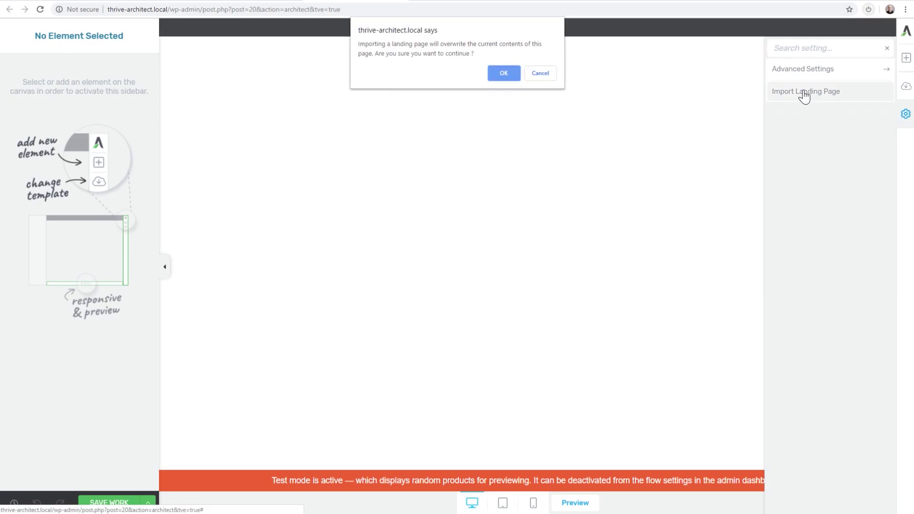
left_click(503, 73)
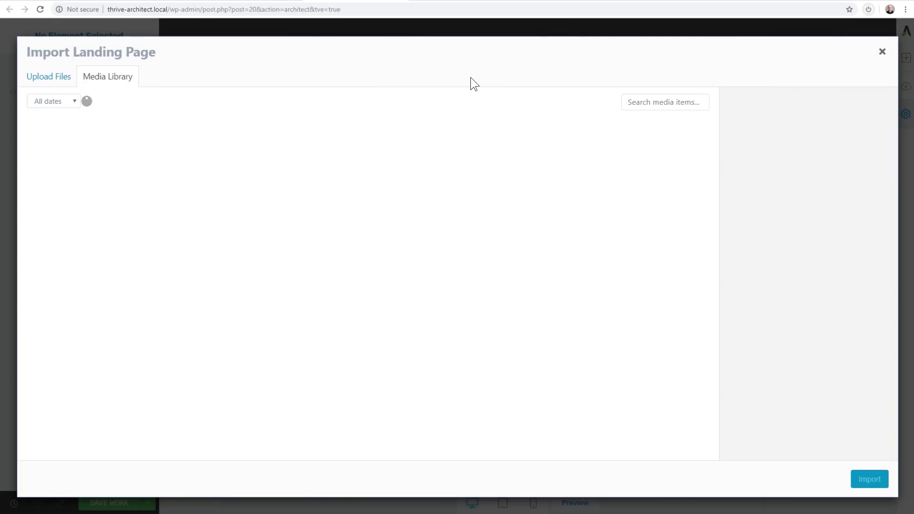
key("alt+Tab")
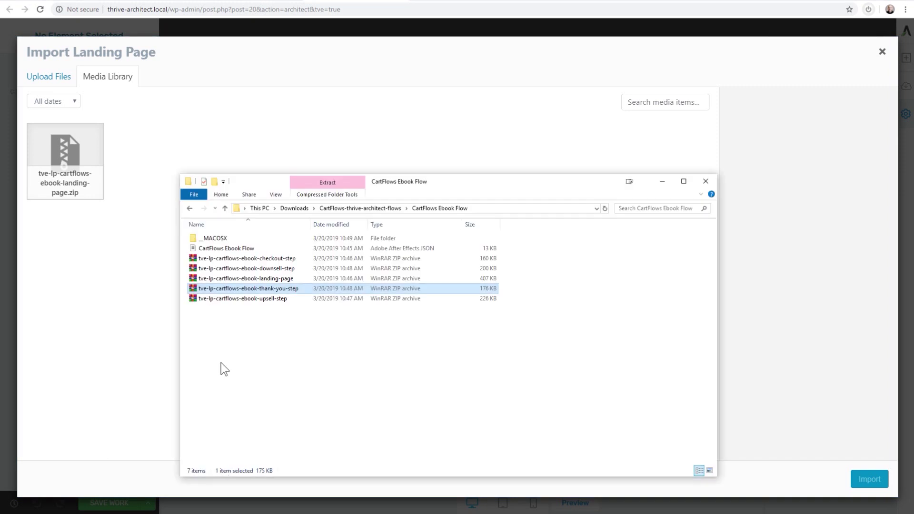
left_click(244, 260)
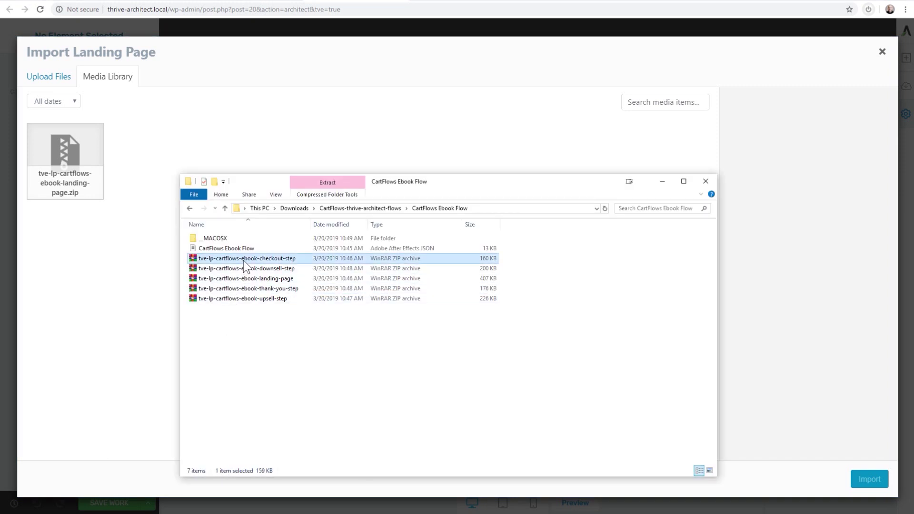
left_click_drag(243, 261, 119, 247)
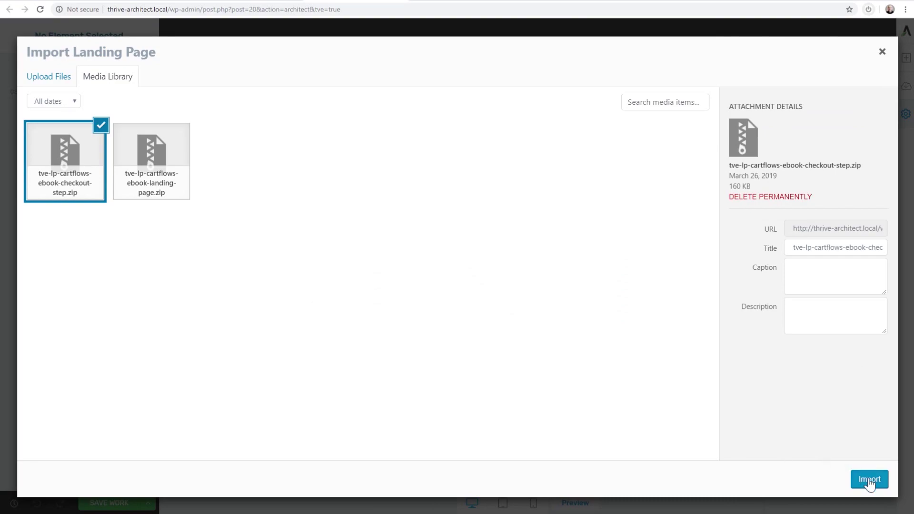
left_click(869, 480)
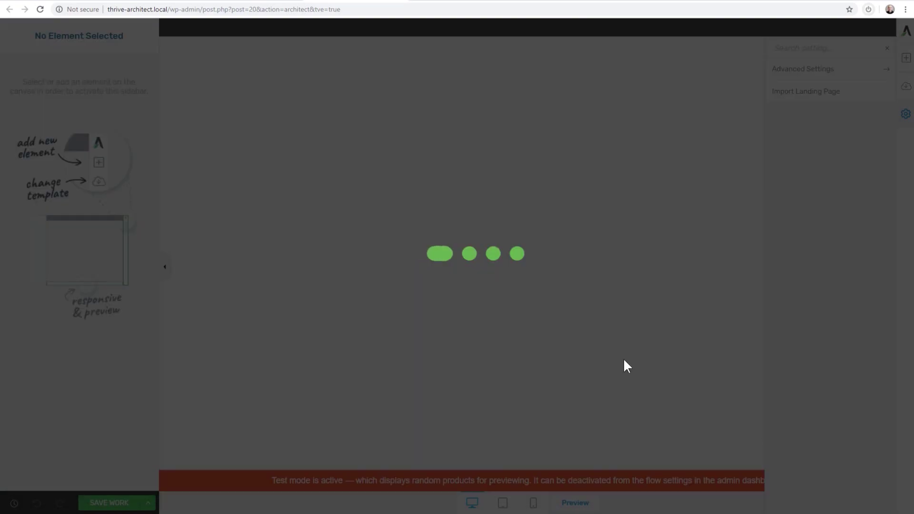
- Review the imported billing form, order bump offer and testimonials before saving
scroll(602, 336, "down", 5)
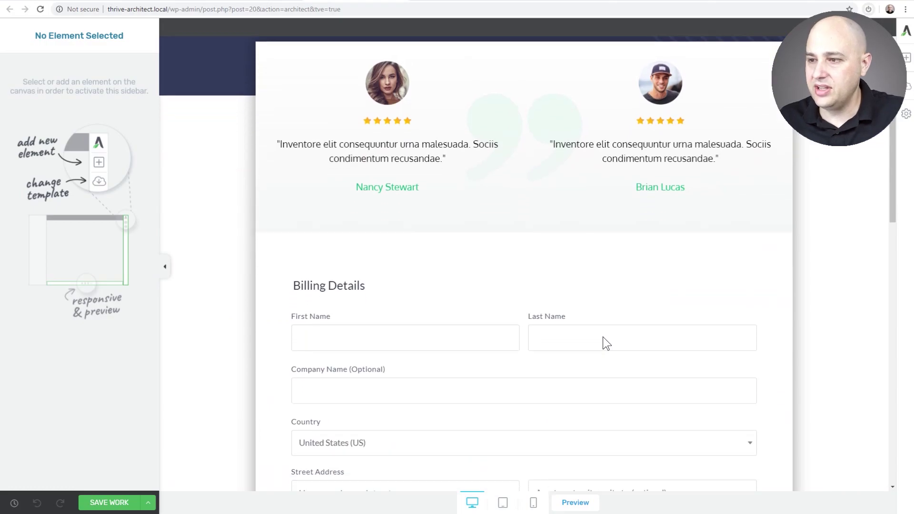
scroll(602, 336, "down", 10)
scroll(602, 336, "down", 3)
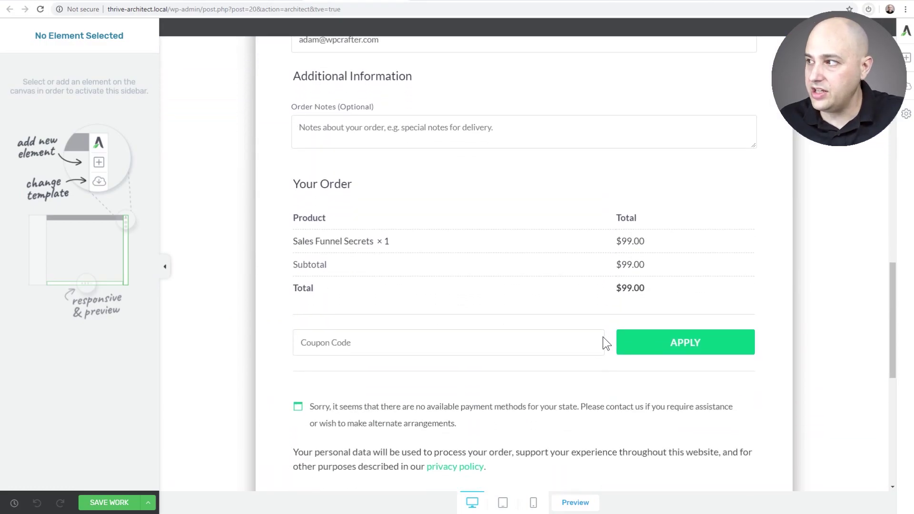
scroll(603, 306, "down", 6)
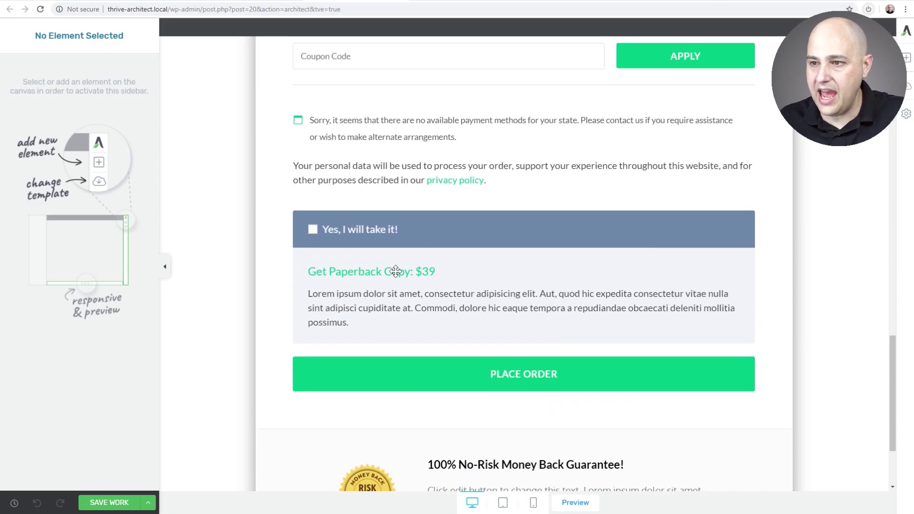
scroll(468, 281, "up", 20)
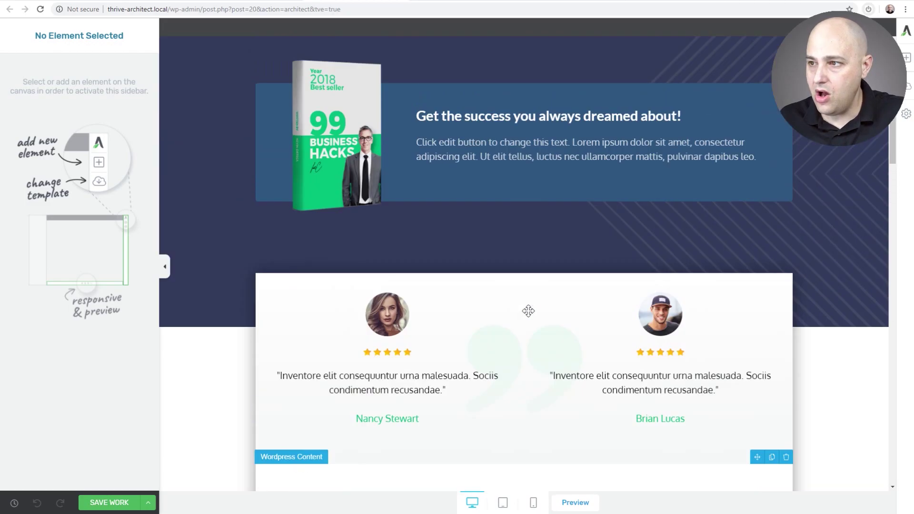
left_click(148, 502)
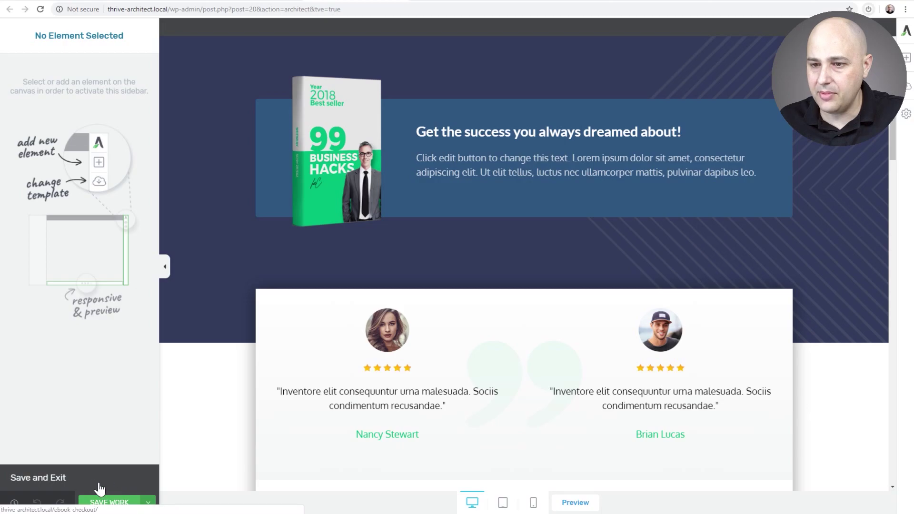
- Save the Thrive checkout design, review the live Ebook Checkout page, and return to the flow's steps
left_click(85, 483)
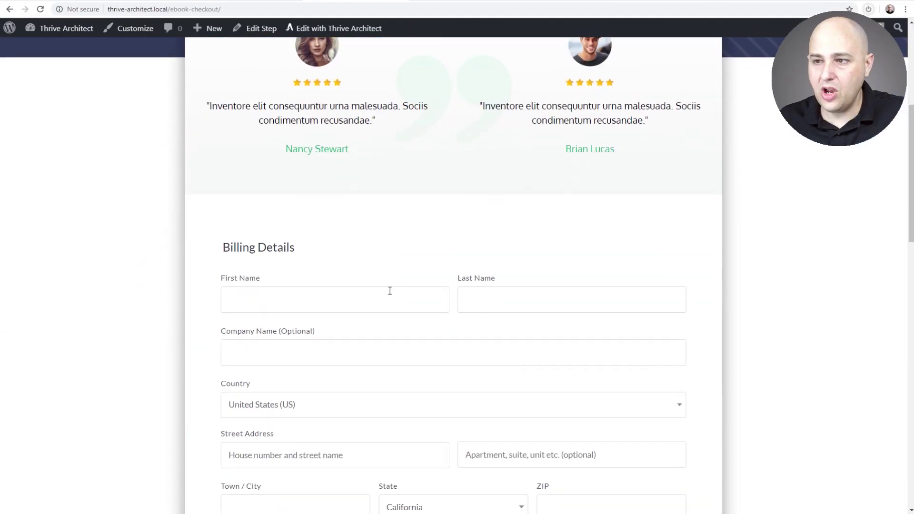
scroll(394, 293, "down", 8)
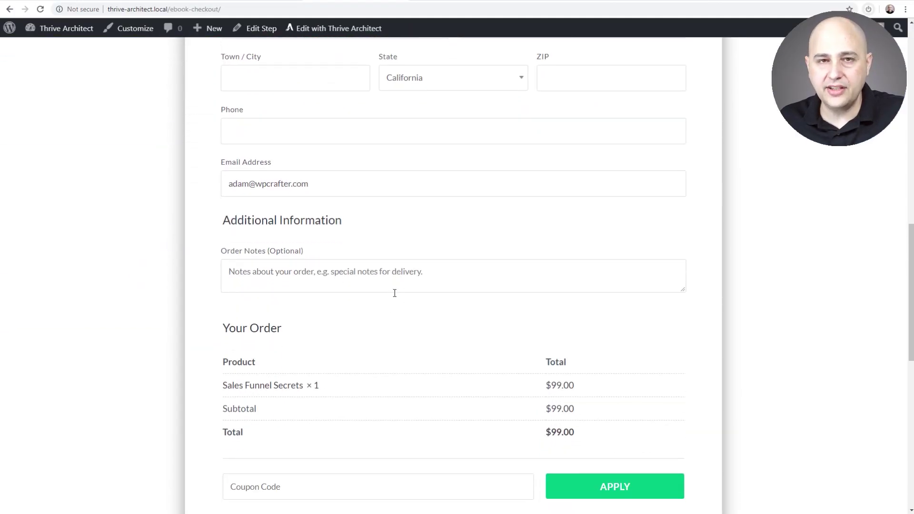
scroll(409, 299, "up", 9)
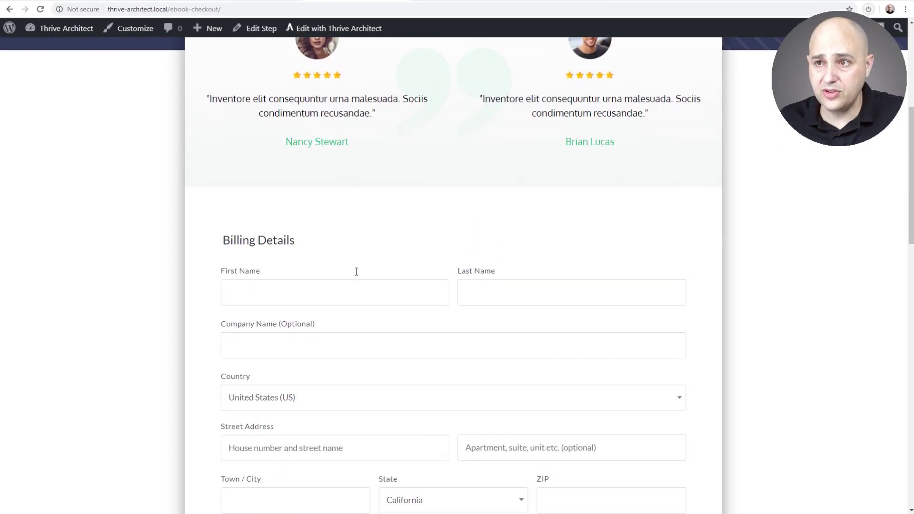
left_click_drag(236, 247, 300, 249)
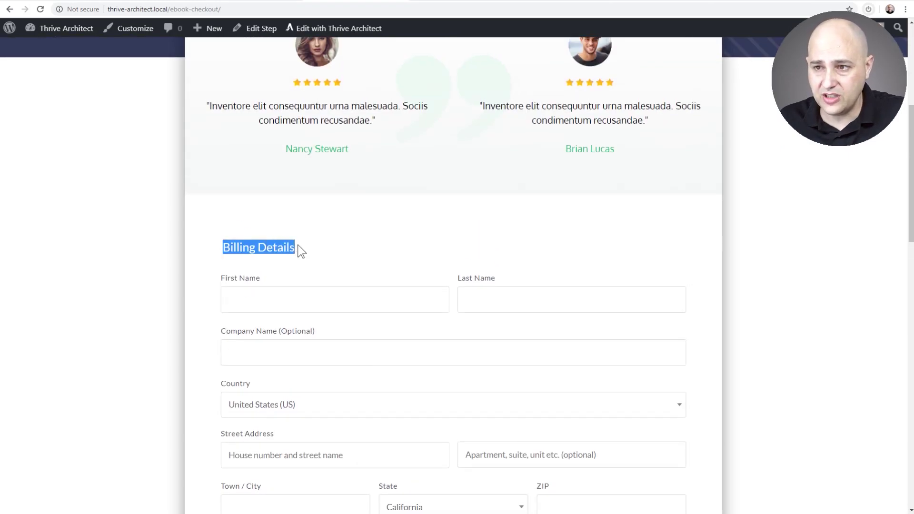
scroll(333, 254, "down", 18)
scroll(333, 254, "down", 2)
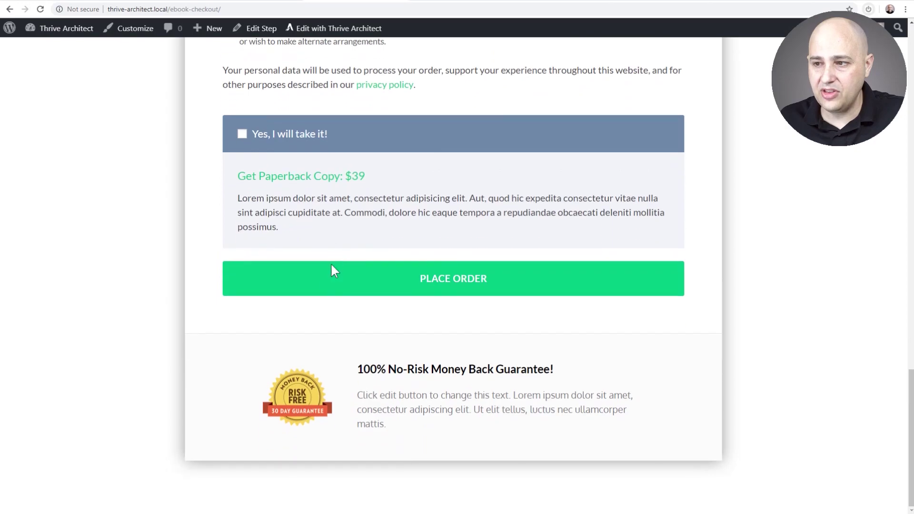
scroll(429, 371, "up", 20)
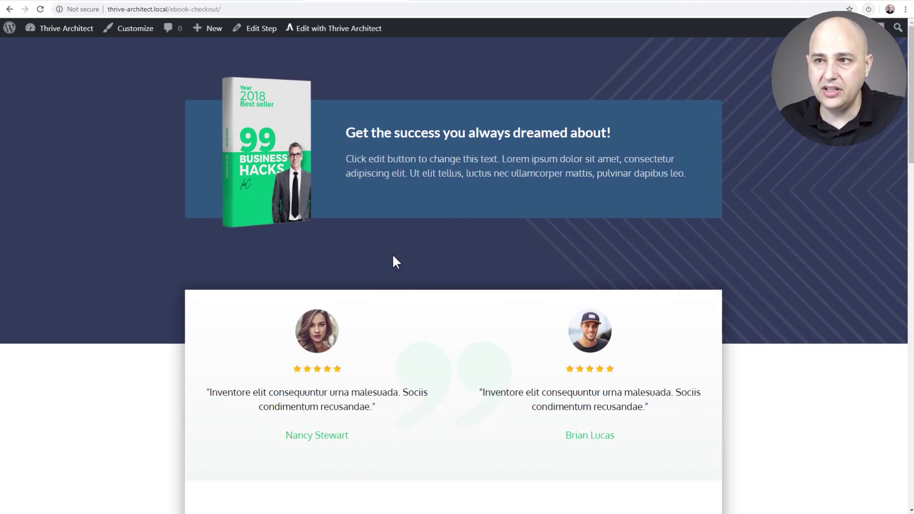
left_click(260, 0)
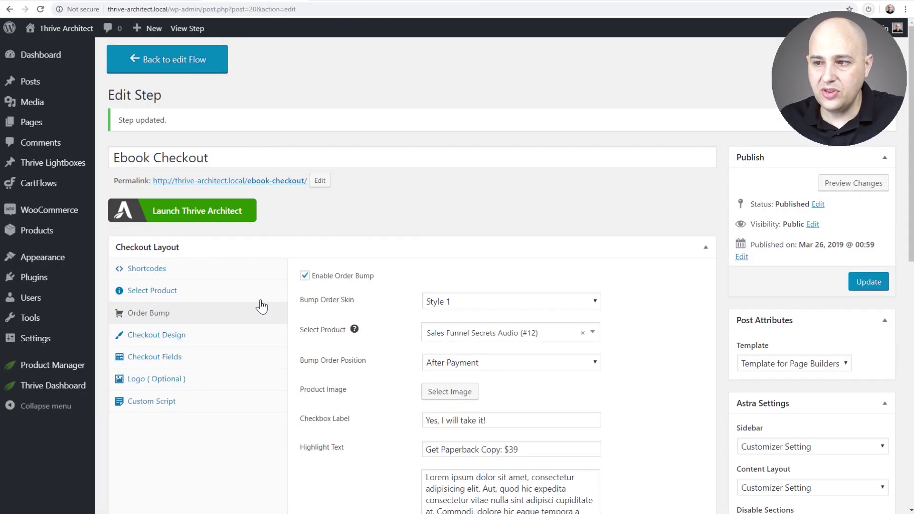
left_click(160, 67)
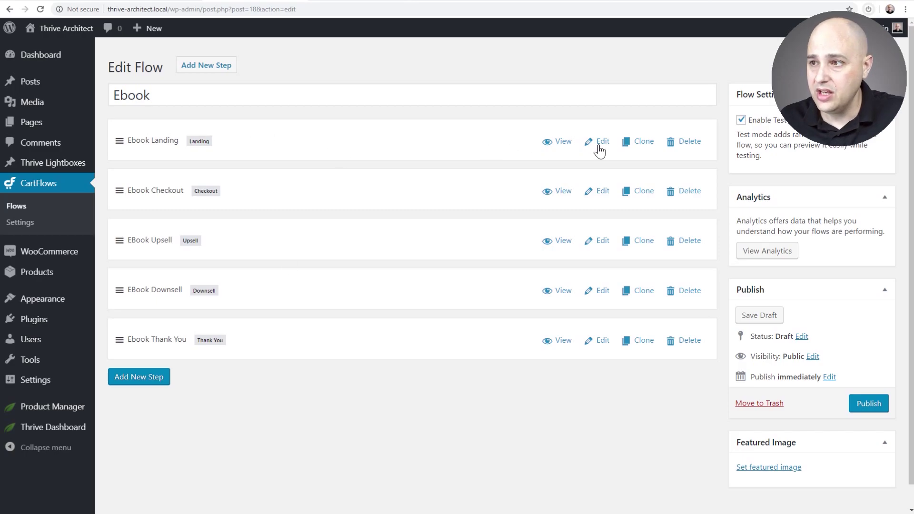
- View the live Ebook Landing page, follow GET THE EBOOK to checkout, then reopen the checkout step
left_click(557, 142)
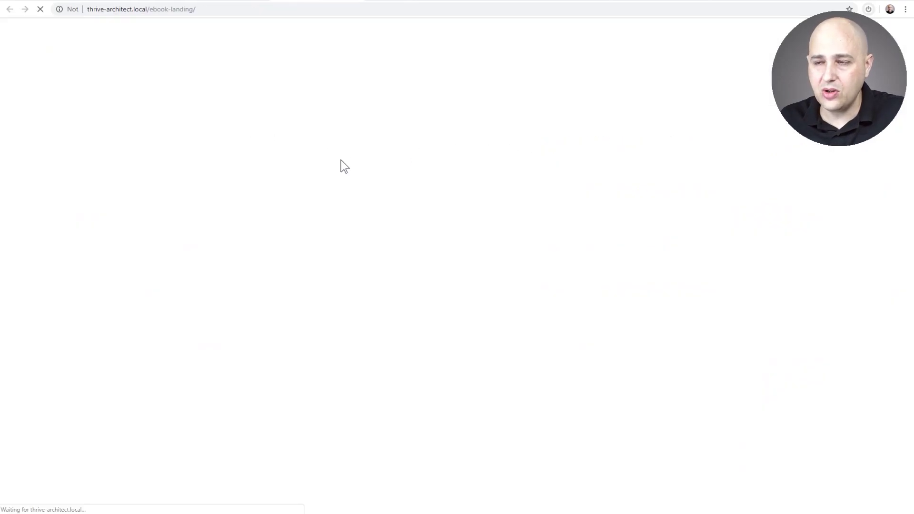
scroll(317, 297, "down", 4)
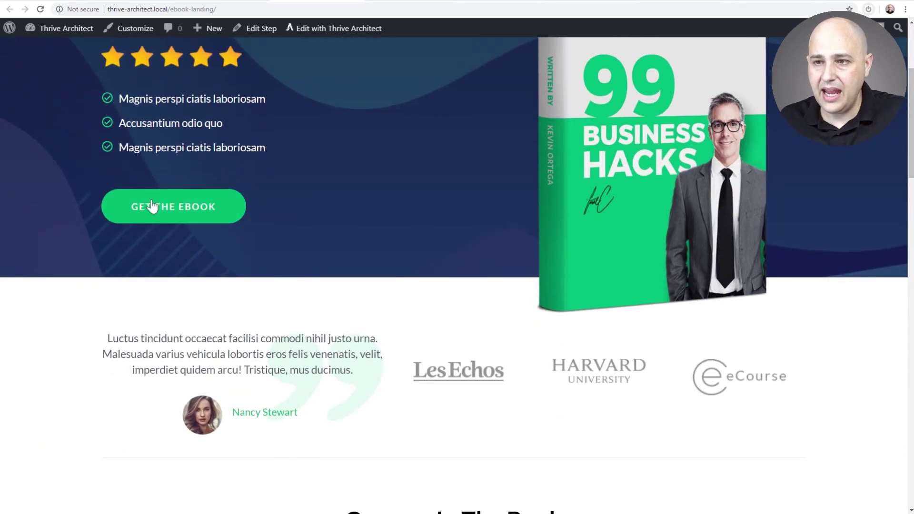
left_click(163, 210)
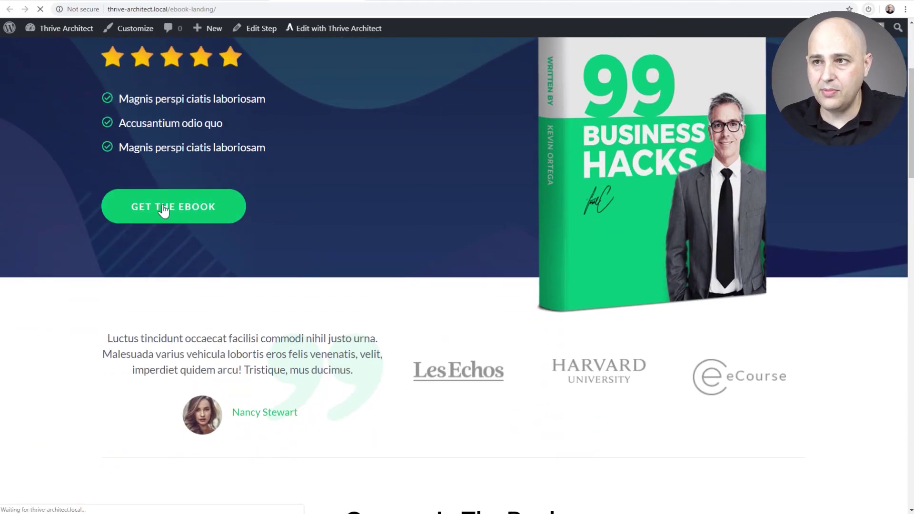
scroll(248, 233, "down", 5)
scroll(247, 233, "down", 9)
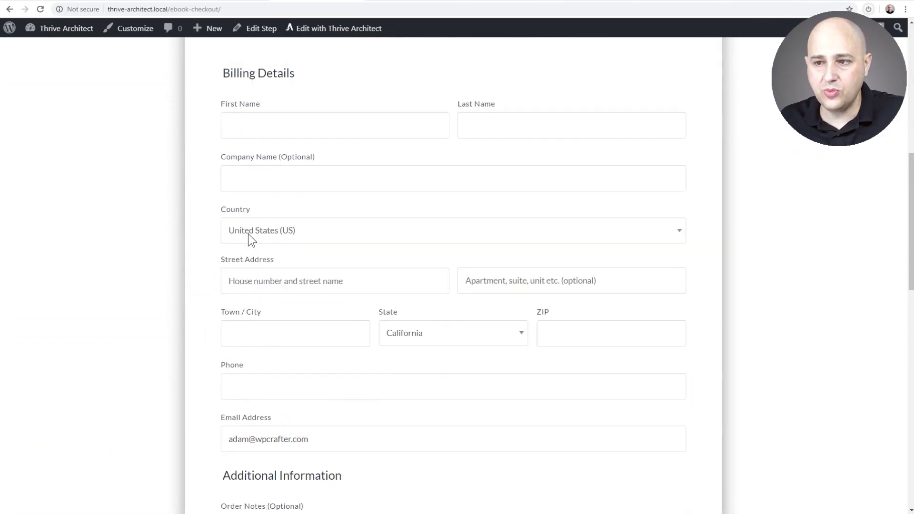
scroll(248, 234, "up", 9)
scroll(248, 231, "down", 4)
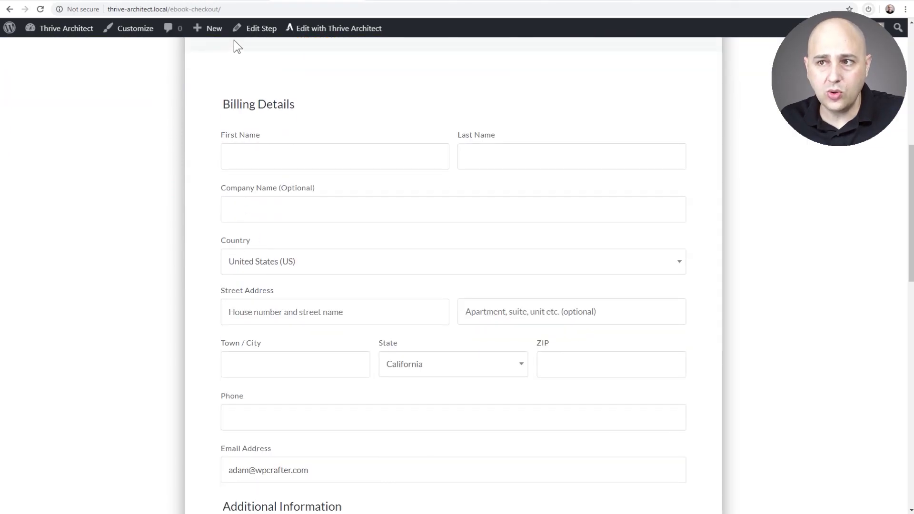
left_click(253, 32)
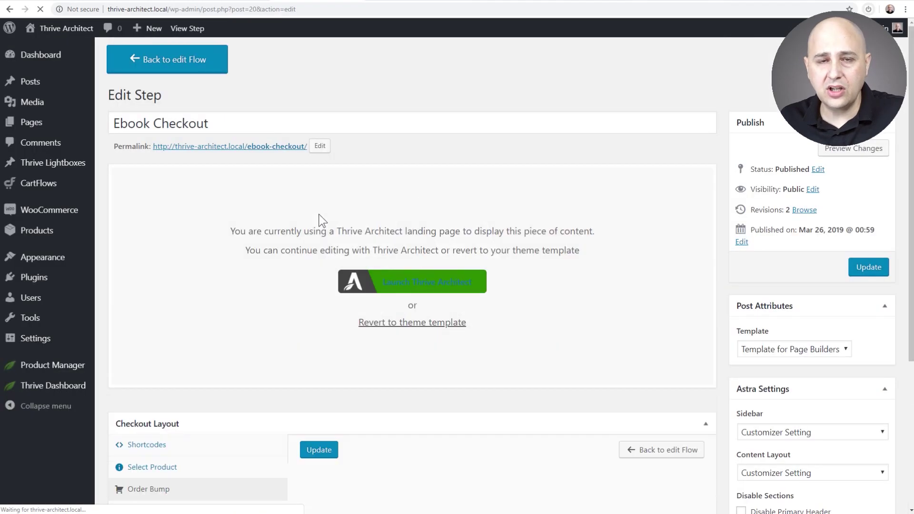
- In Checkout Fields, enable the Custom Field Editor and hide the billing Company name field
scroll(164, 285, "down", 5)
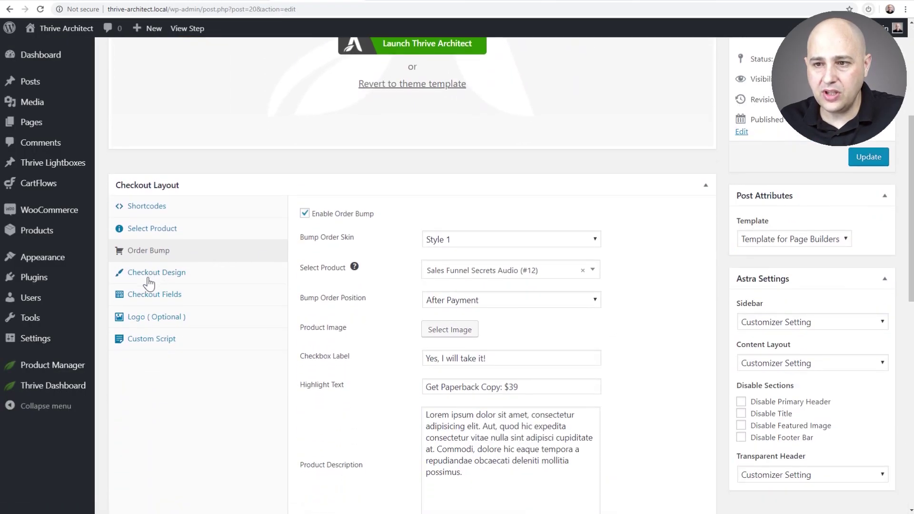
left_click(135, 296)
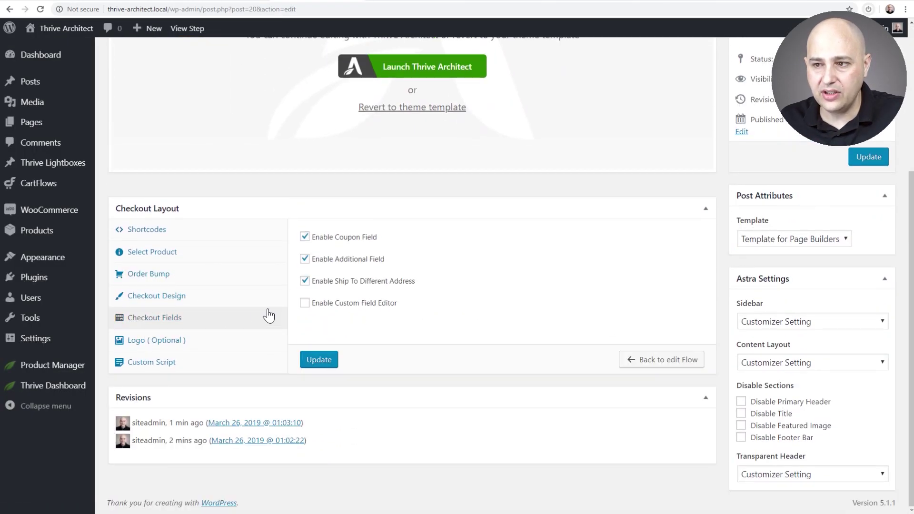
left_click(304, 304)
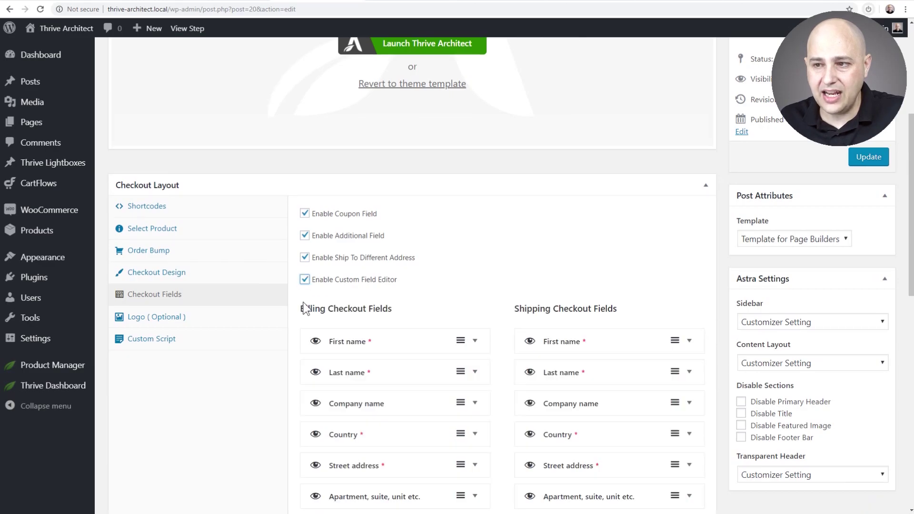
scroll(417, 267, "down", 3)
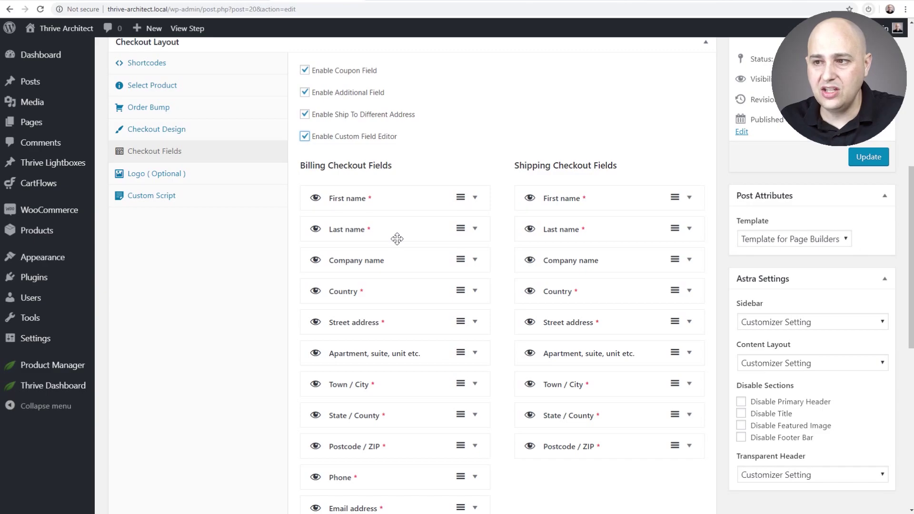
left_click(315, 261)
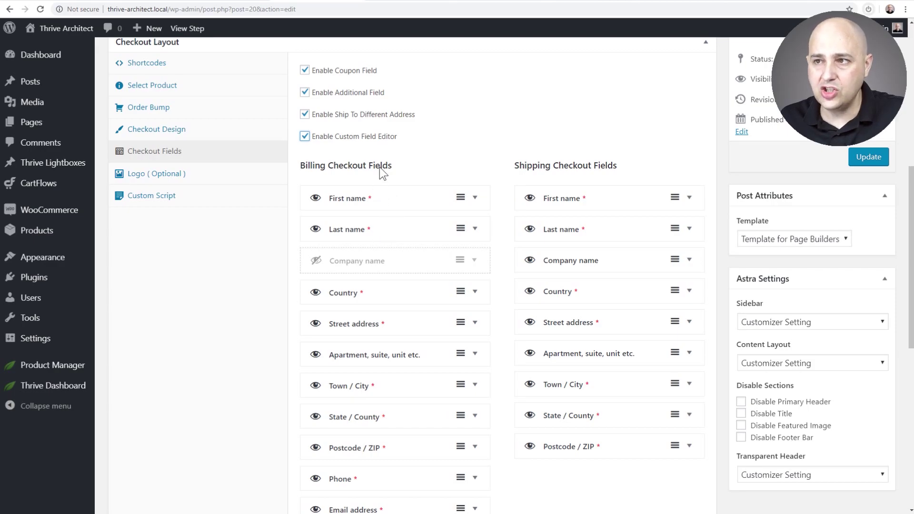
- Check the live checkout's billing form, then go back to the checkout field settings
left_click(391, 1)
scroll(365, 205, "down", 9)
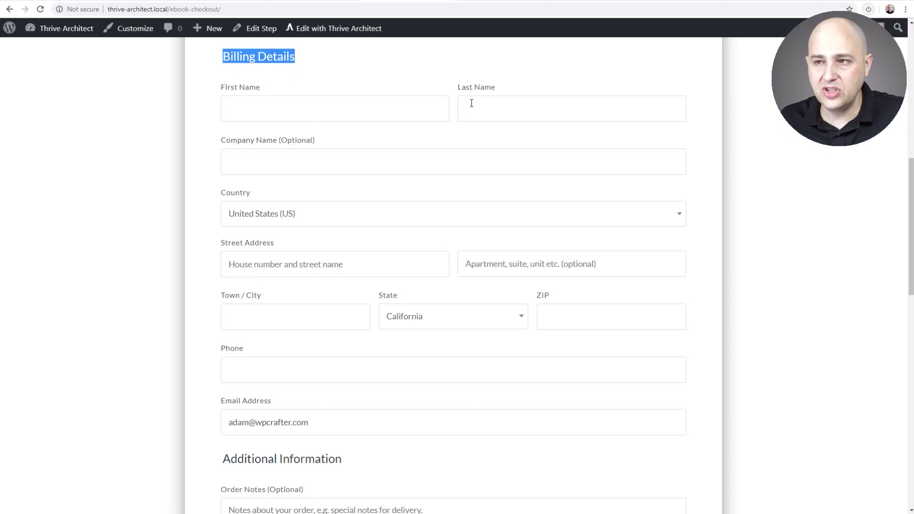
scroll(367, 143, "up", 8)
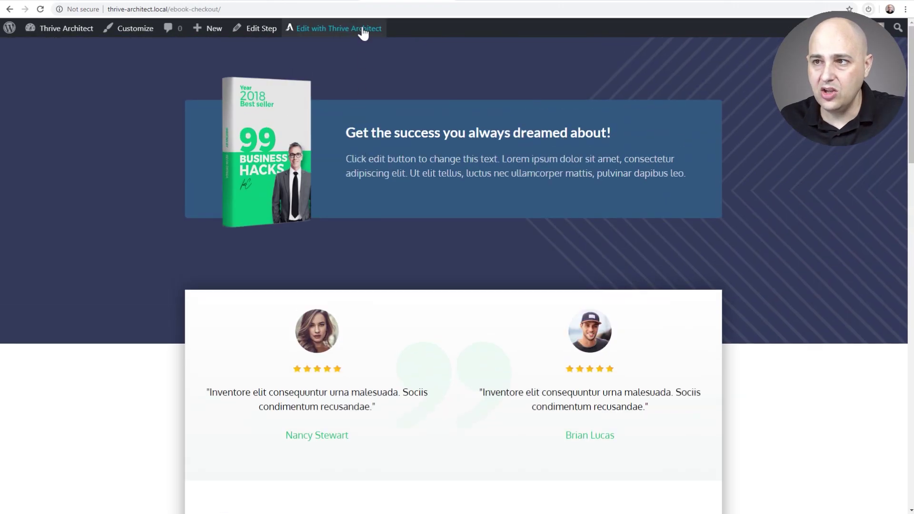
left_click(303, 2)
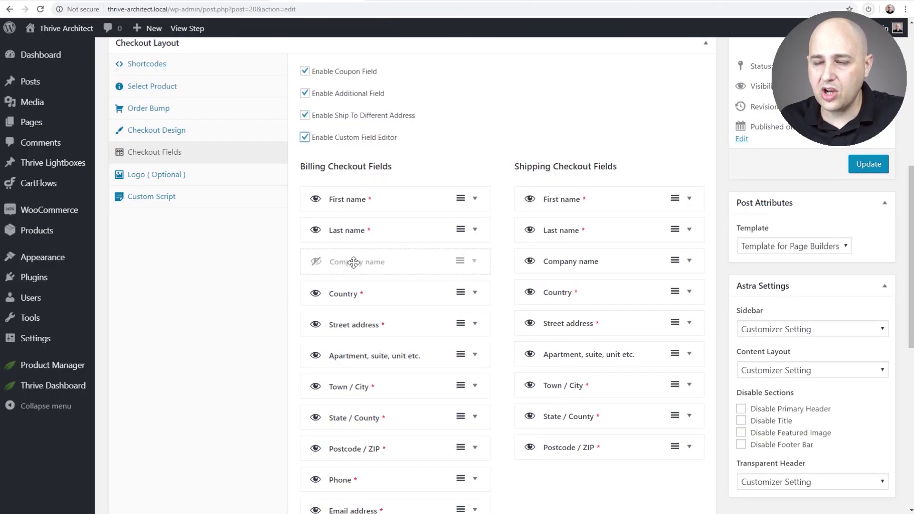
scroll(353, 263, "up", 8)
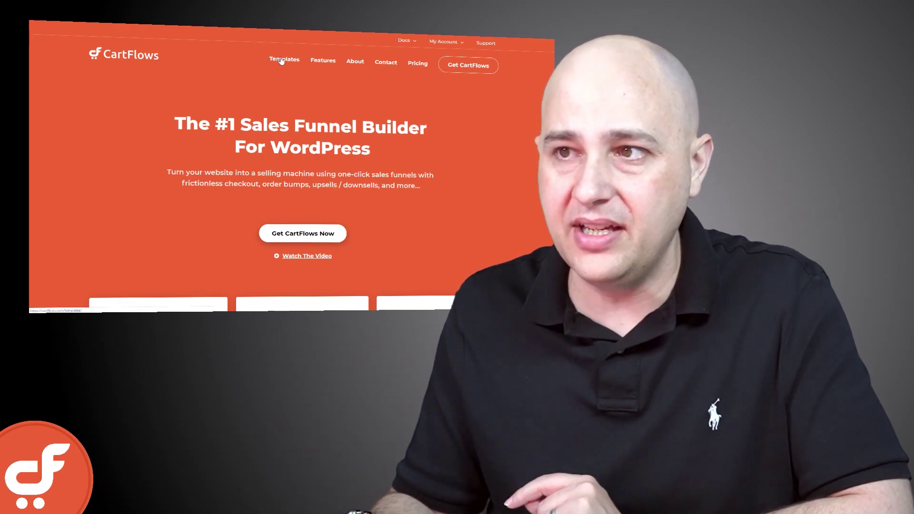
- Open the CartFlows Ready Funnel Templates page and point out the downloaded Ebook Flow zip files
left_click(281, 60)
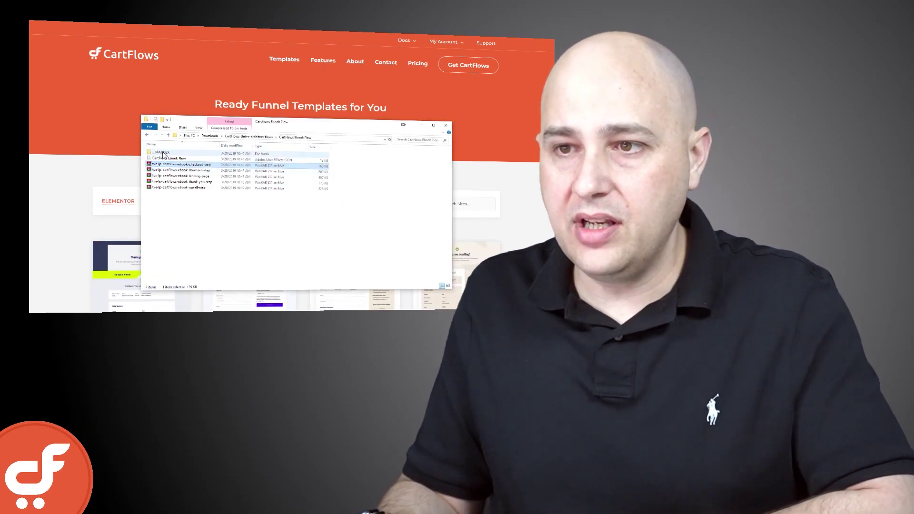
left_click(239, 137)
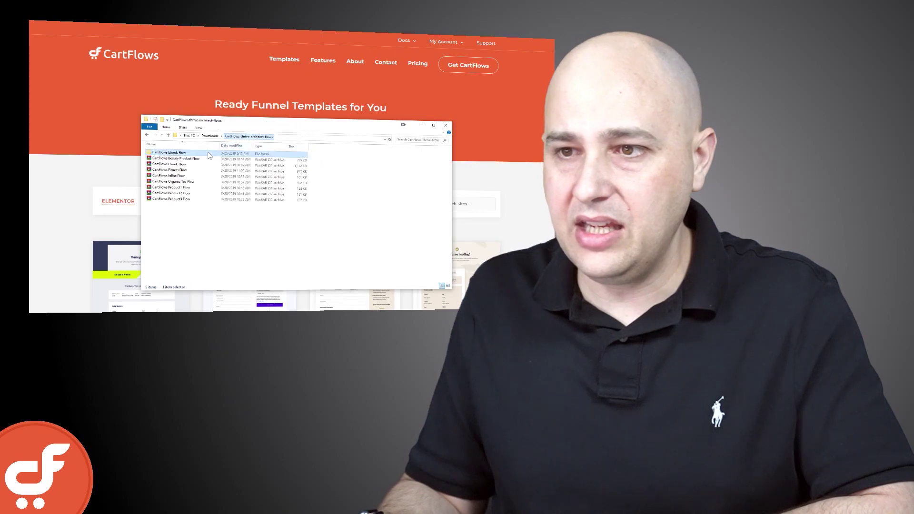
left_click(190, 165)
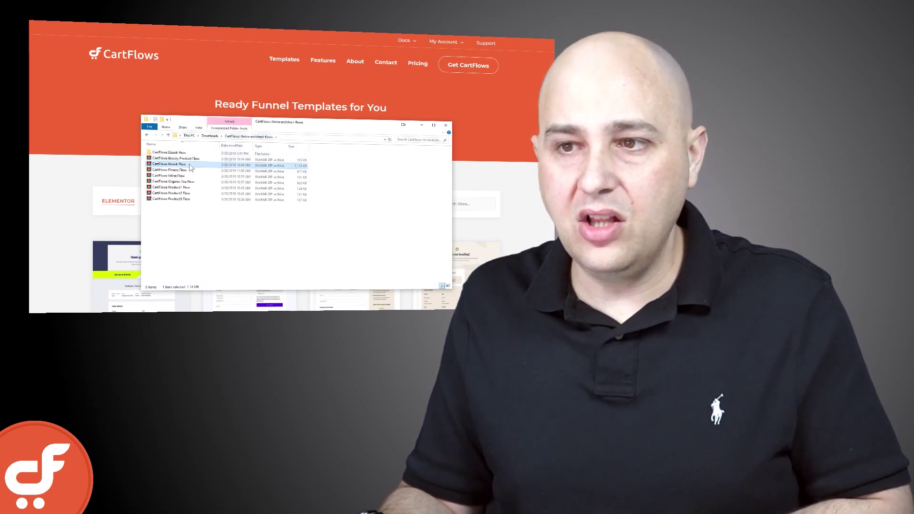
key("Down")
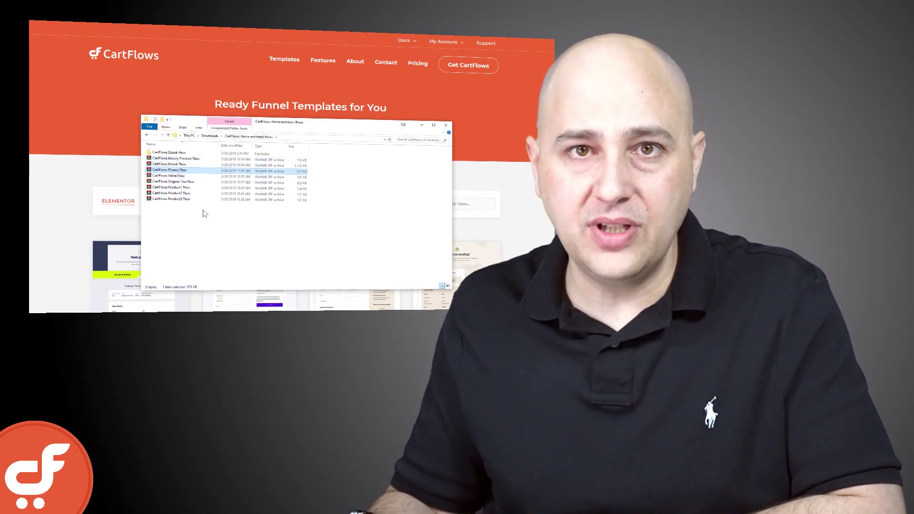
left_click(206, 84)
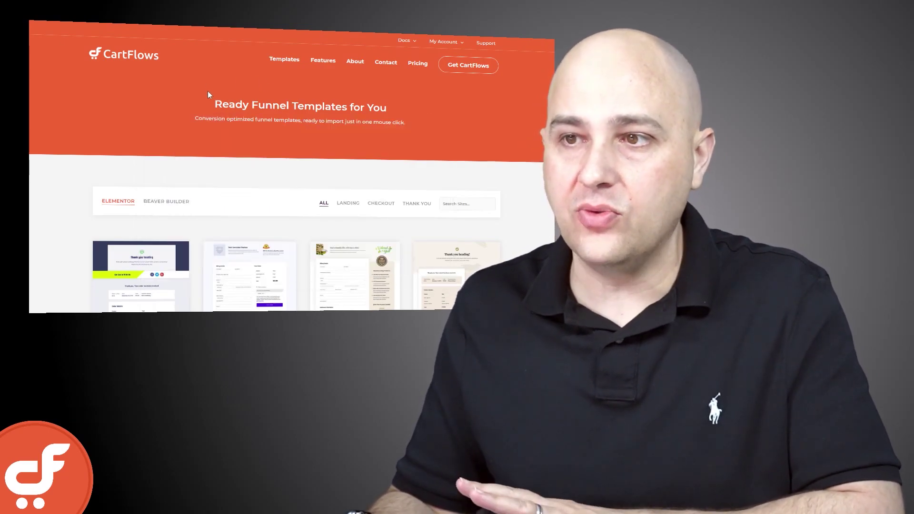